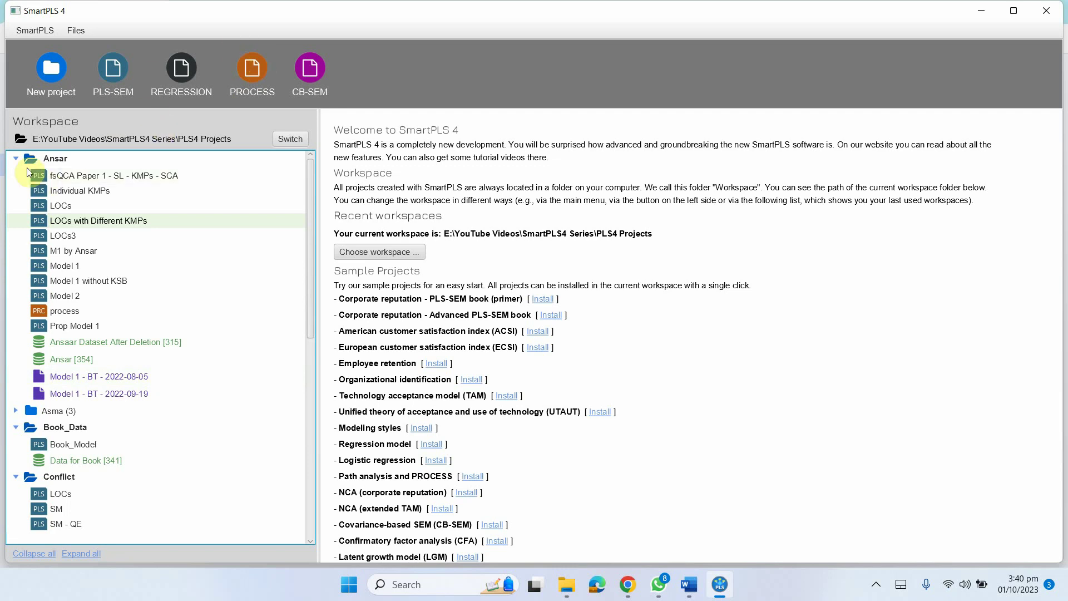
- Create a new PROCESS model named First_Process and save it
click(252, 67)
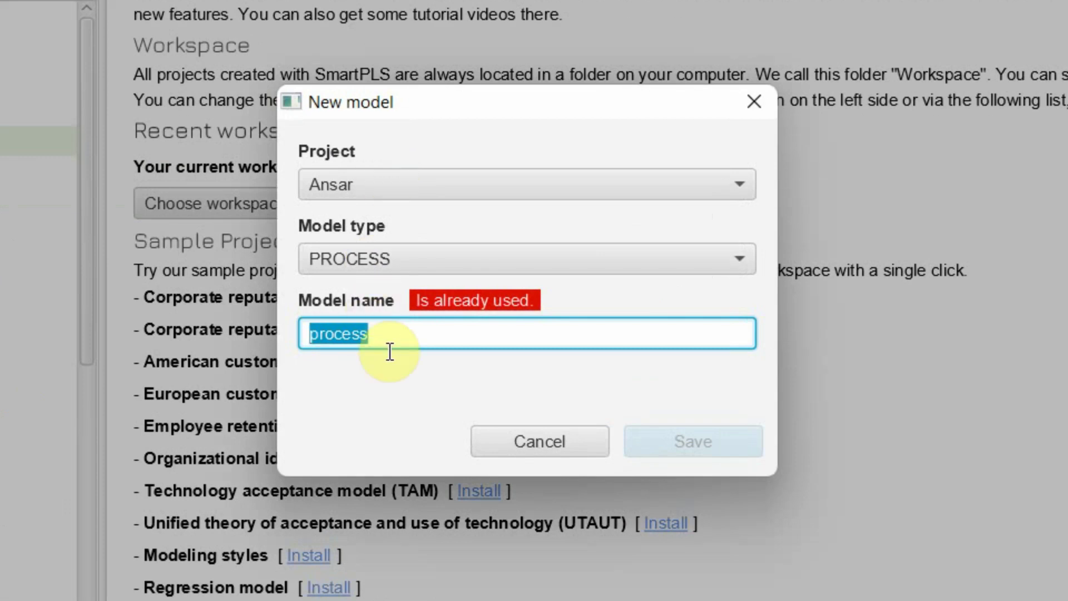
click(408, 336)
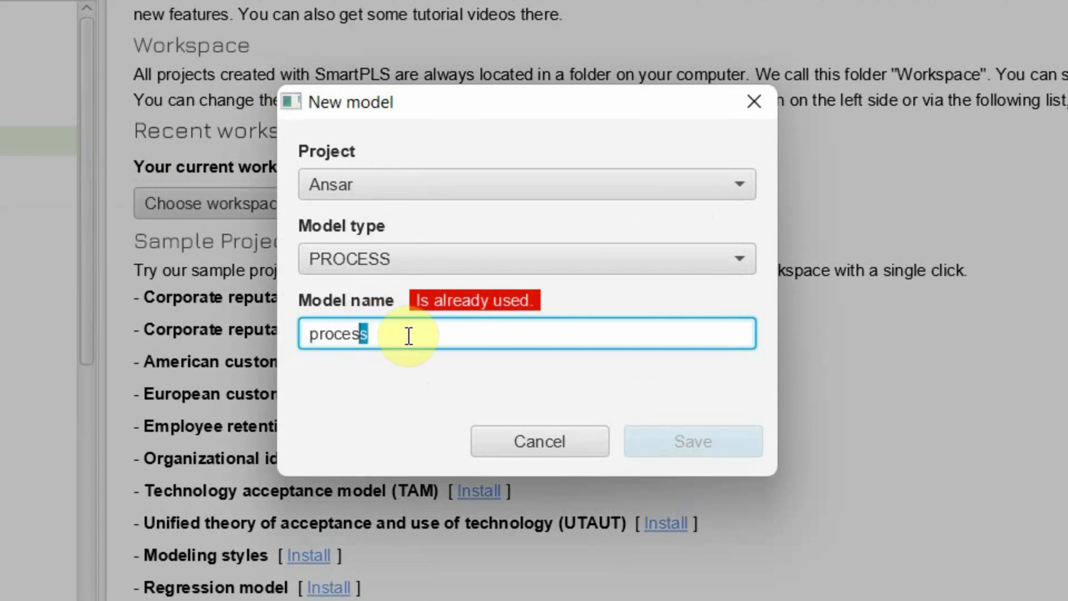
key(shift+Left)
key(shift+Left)
key(shift+Left)
key(shift+Left)
text(Fi)
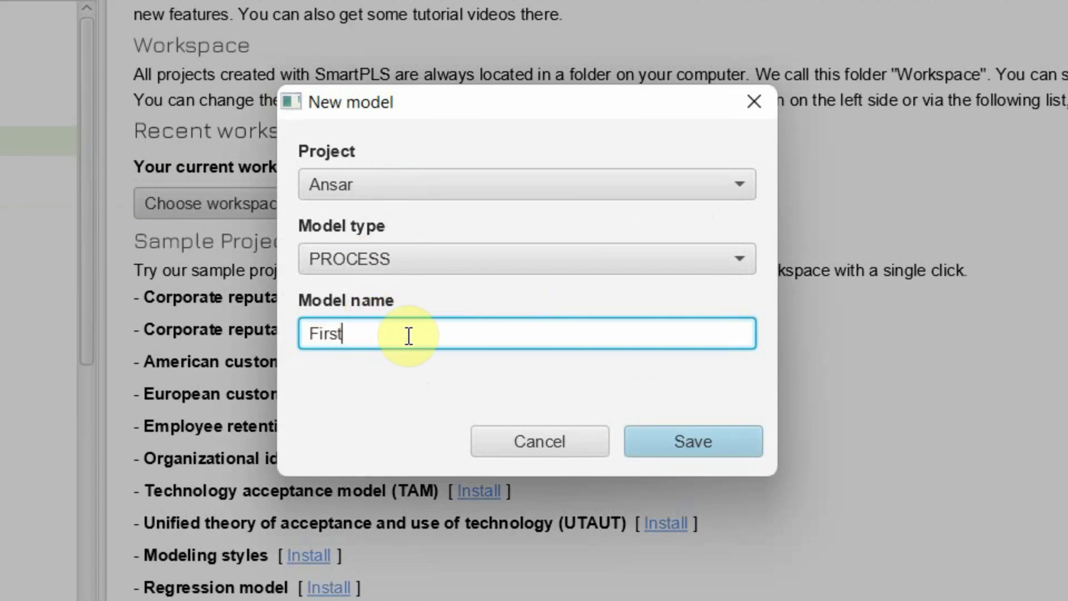
text(rst_Process)
key(Return)
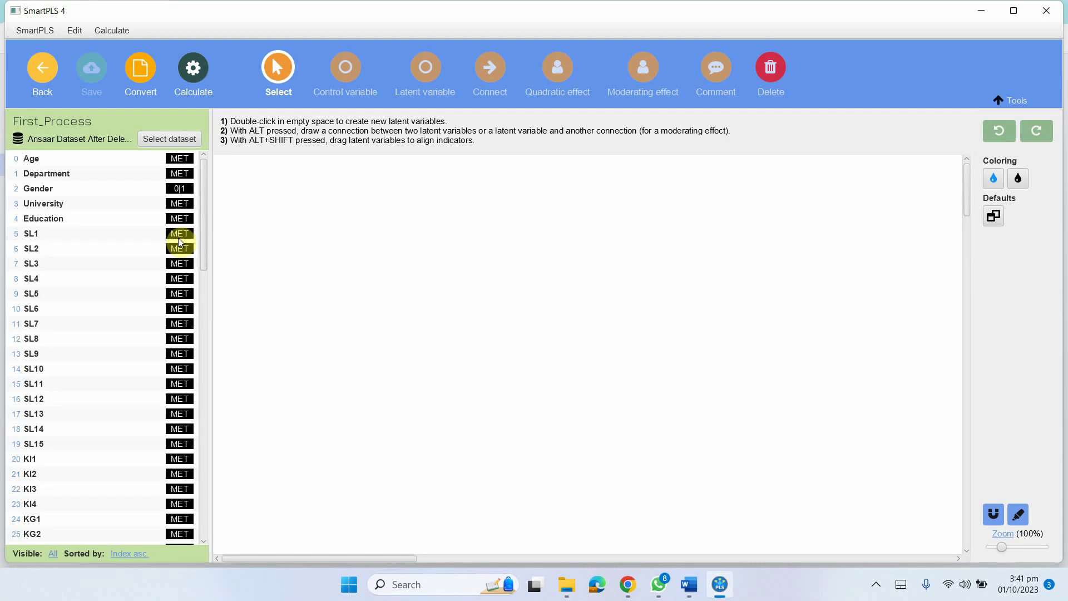
- Build an SL construct from indicators SL1–SL15 and place its indicators on the left
scroll(98, 366, down, 1)
scroll(98, 366, up, 1)
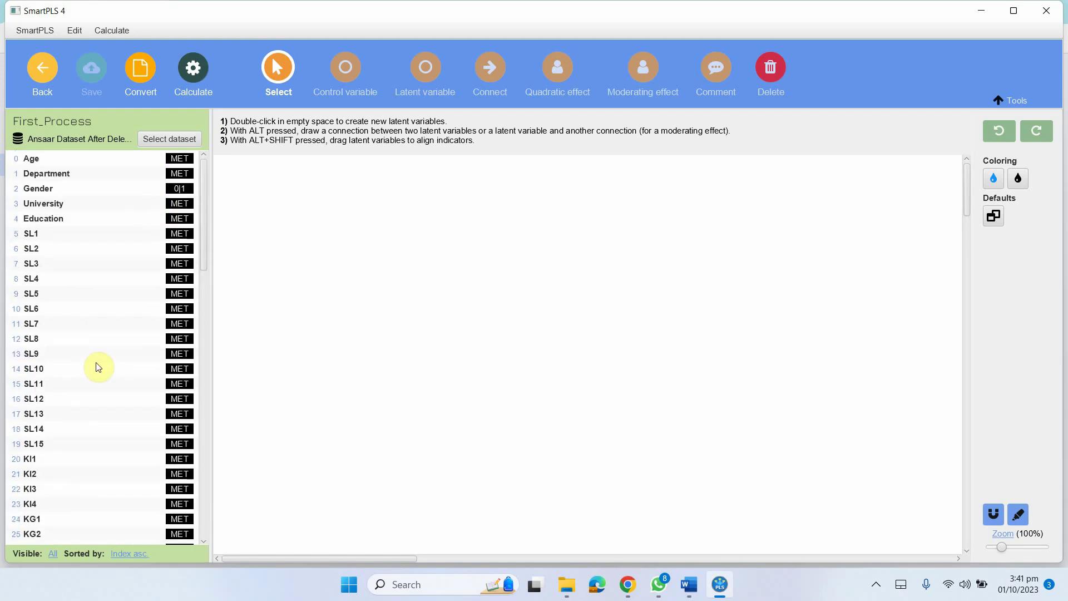
click(48, 233)
key(shift+Down)
key(shift+Down)
key(shift+Down)
key(shift+Down)
key(shift+Down)
key(shift+Down)
key(shift+Down)
key(shift+Down)
key(shift+Down)
key(shift+Down)
key(shift+Down)
key(shift+Down)
key(shift+Down)
key(shift+Down)
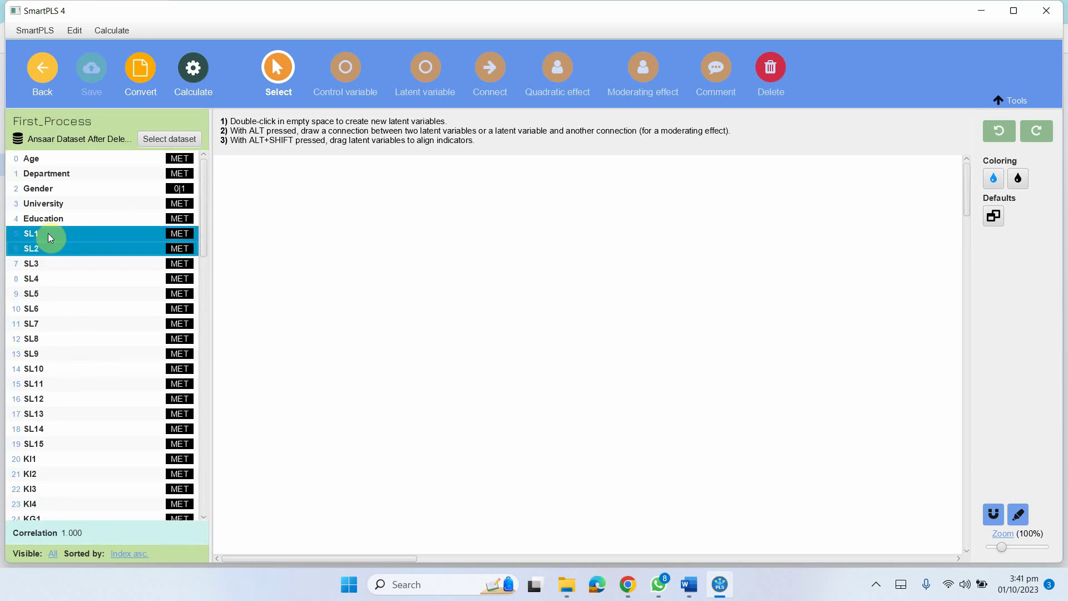
drag(78, 310, 451, 289)
key(Return)
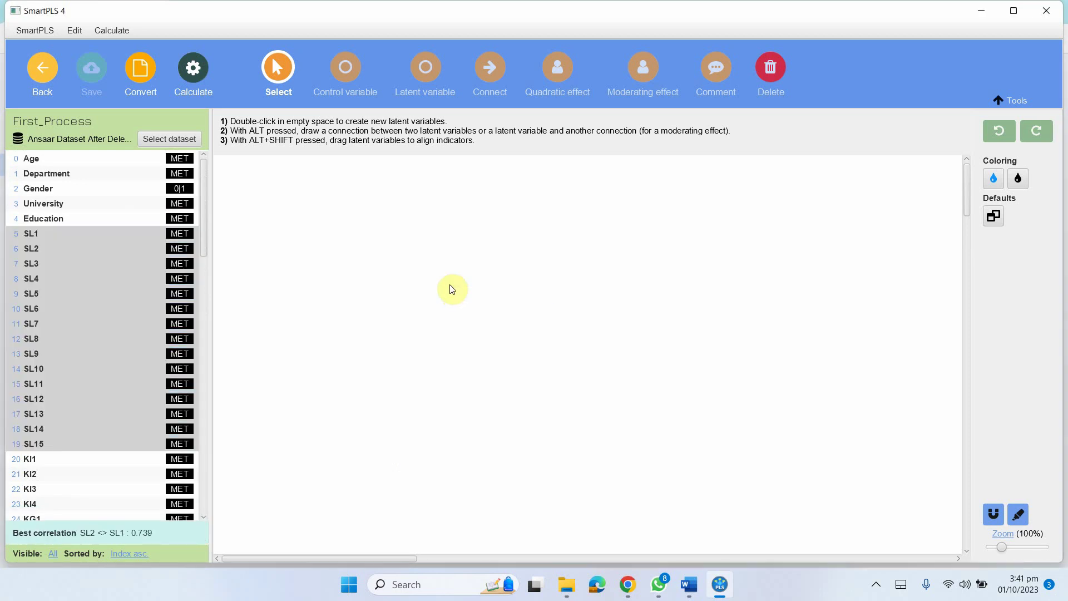
click(452, 279)
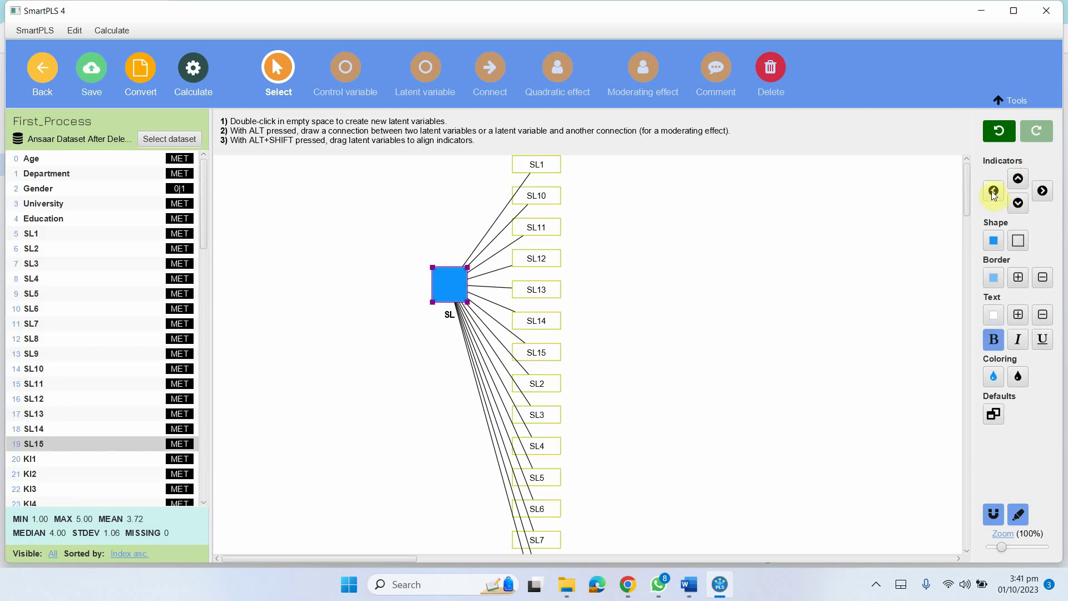
click(993, 191)
click(448, 284)
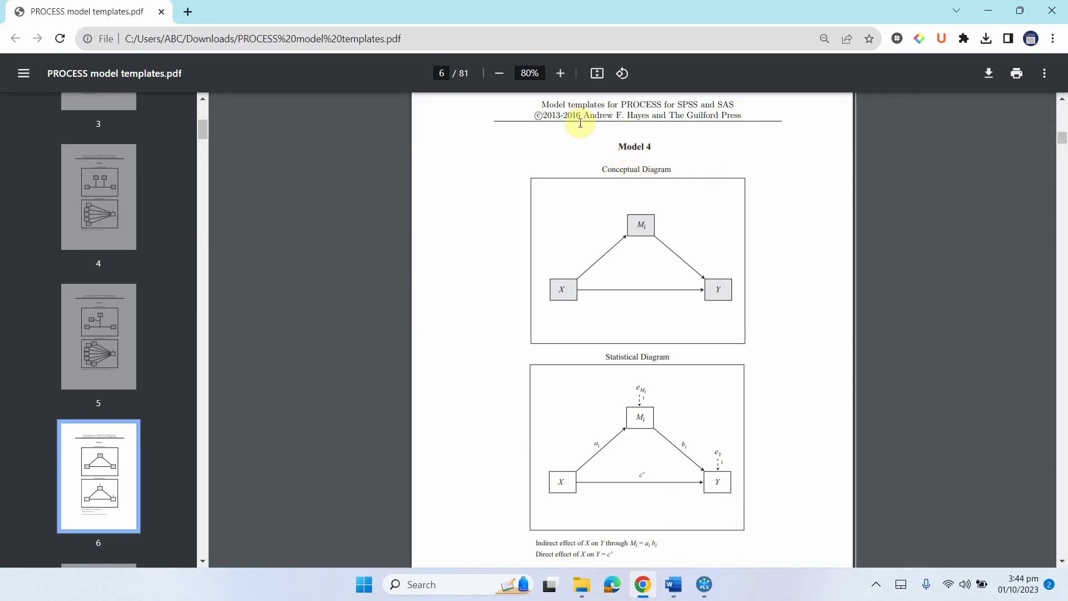
scroll(626, 164, up, 7)
scroll(644, 163, up, 20)
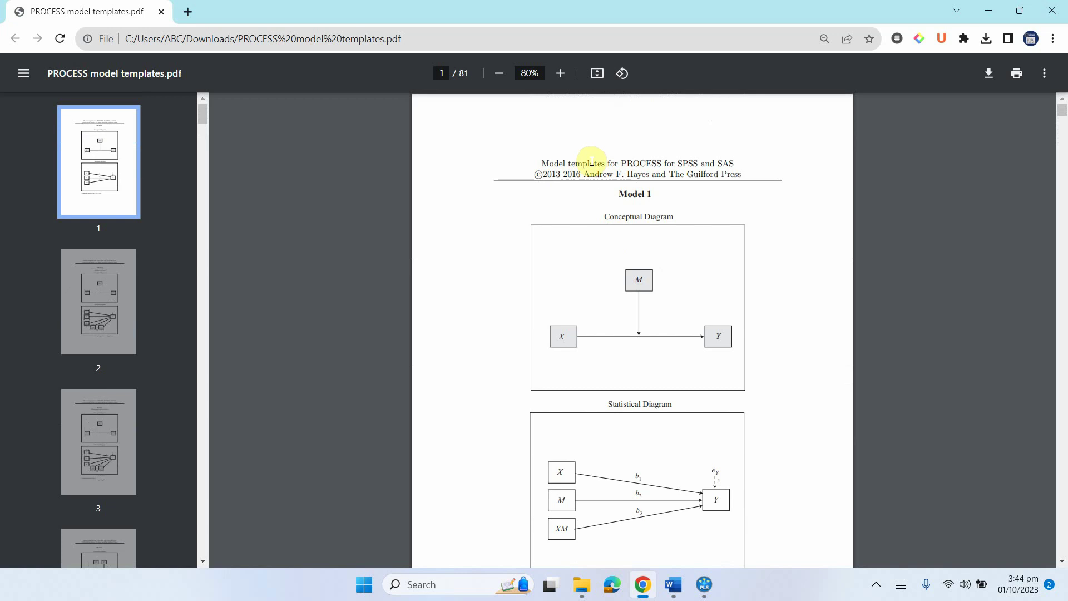
scroll(510, 221, down, 18)
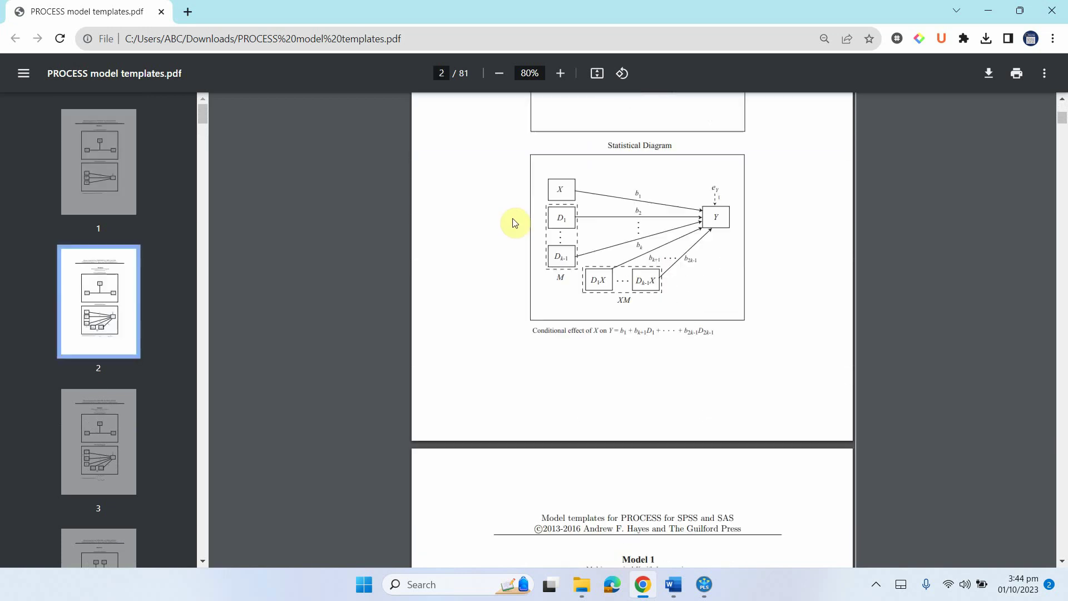
scroll(512, 222, down, 20)
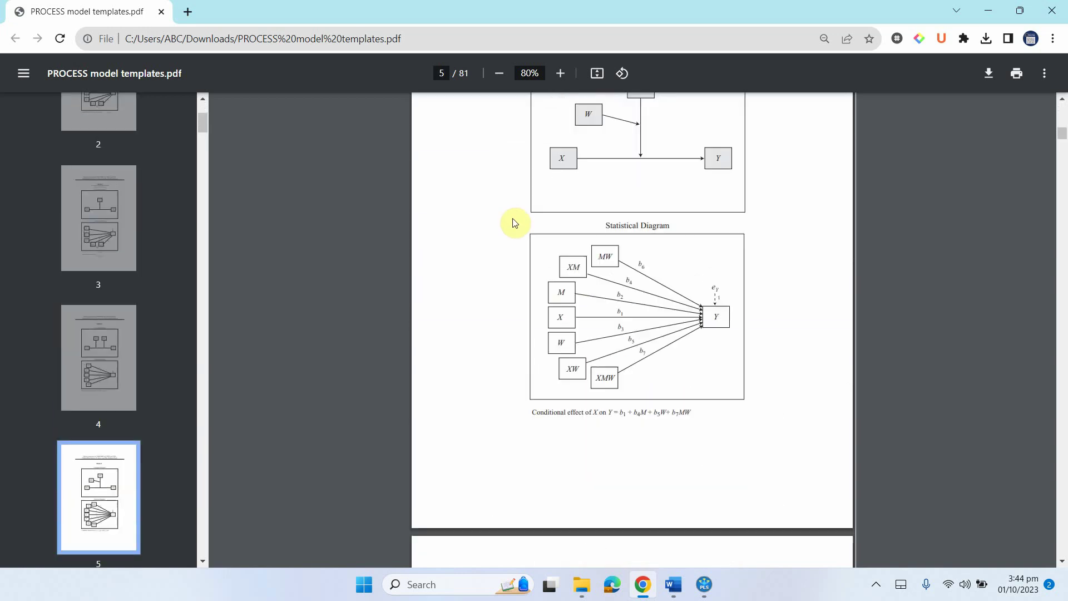
scroll(513, 219, down, 7)
scroll(513, 219, up, 4)
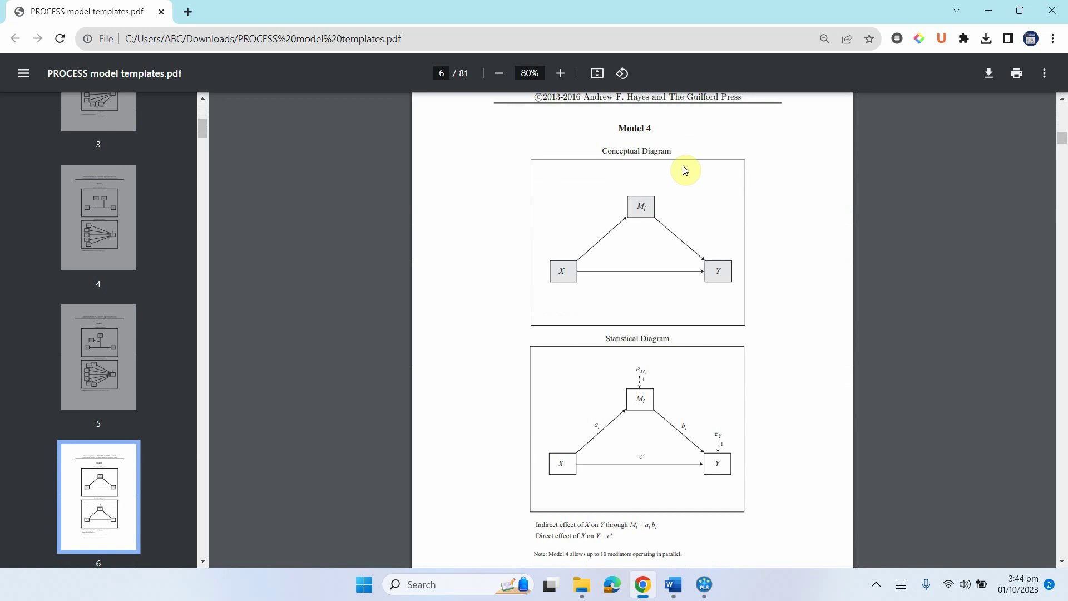
scroll(686, 170, up, 1)
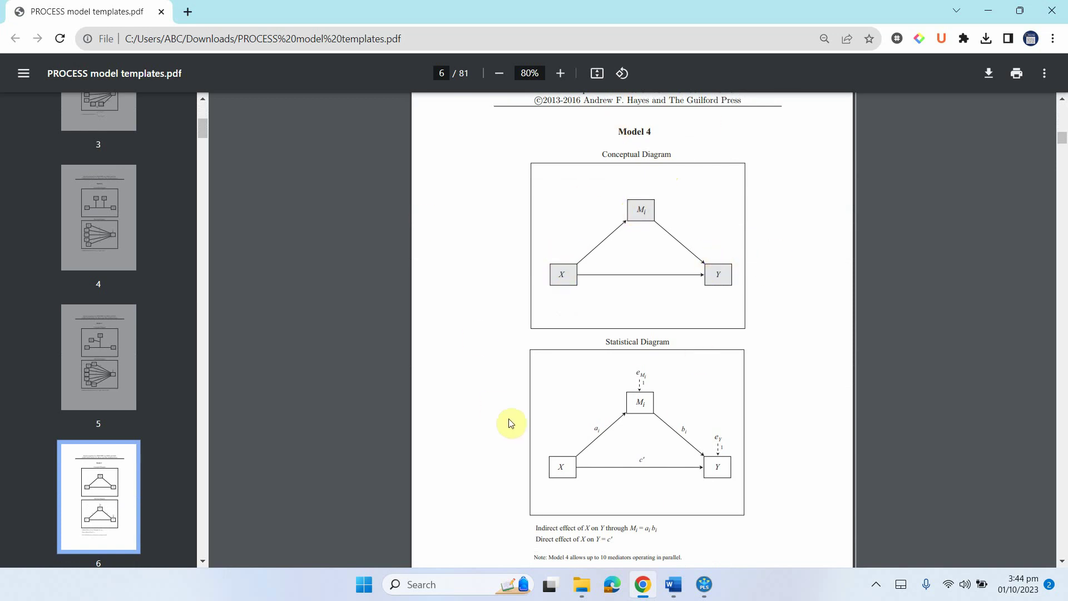
- Recreate the SL construct from SL1–SL15, hide its indicators, and move it lower-left
click(710, 595)
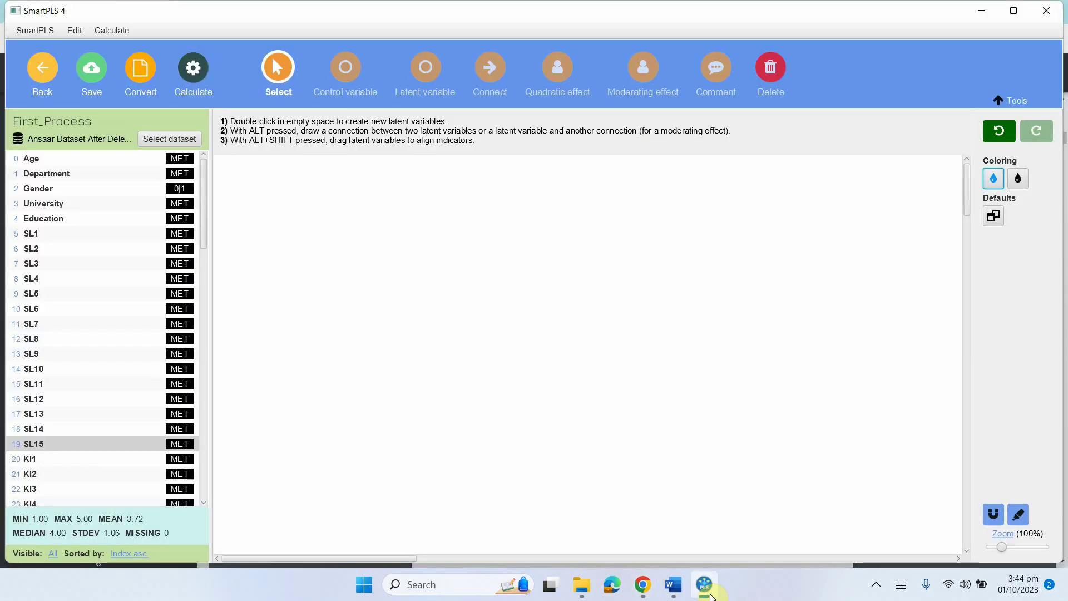
click(46, 240)
key(shift+Down)
key(shift+Down)
key(shift+Down)
key(shift+Down)
key(shift+Down)
key(shift+Down)
key(shift+Down)
key(shift+Down)
key(shift+Down)
key(shift+Down)
key(shift+Down)
key(shift+Down)
key(shift+Down)
key(shift+Down)
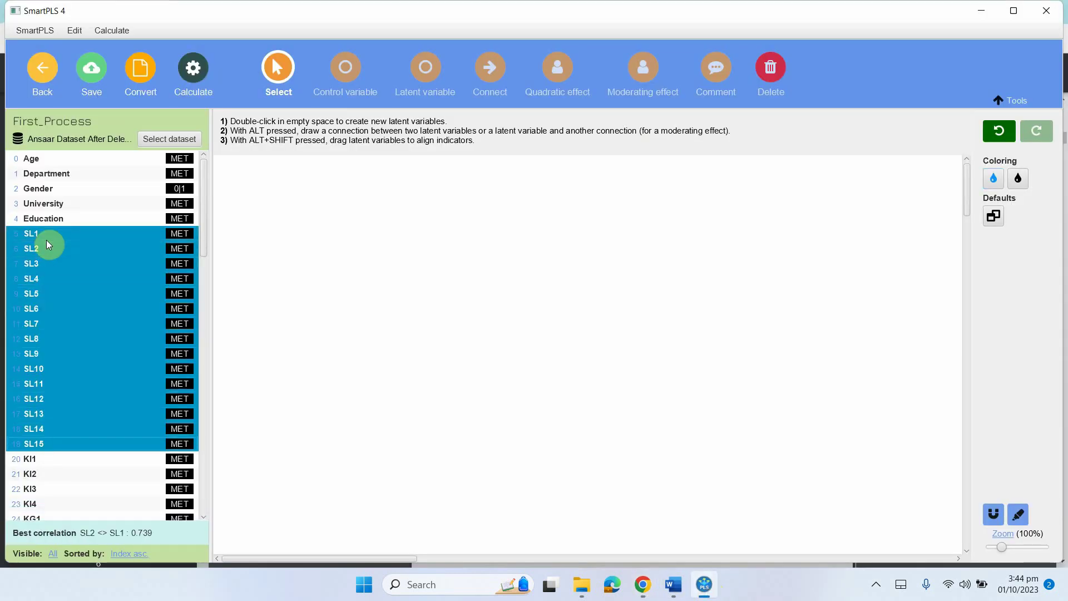
drag(96, 289, 375, 265)
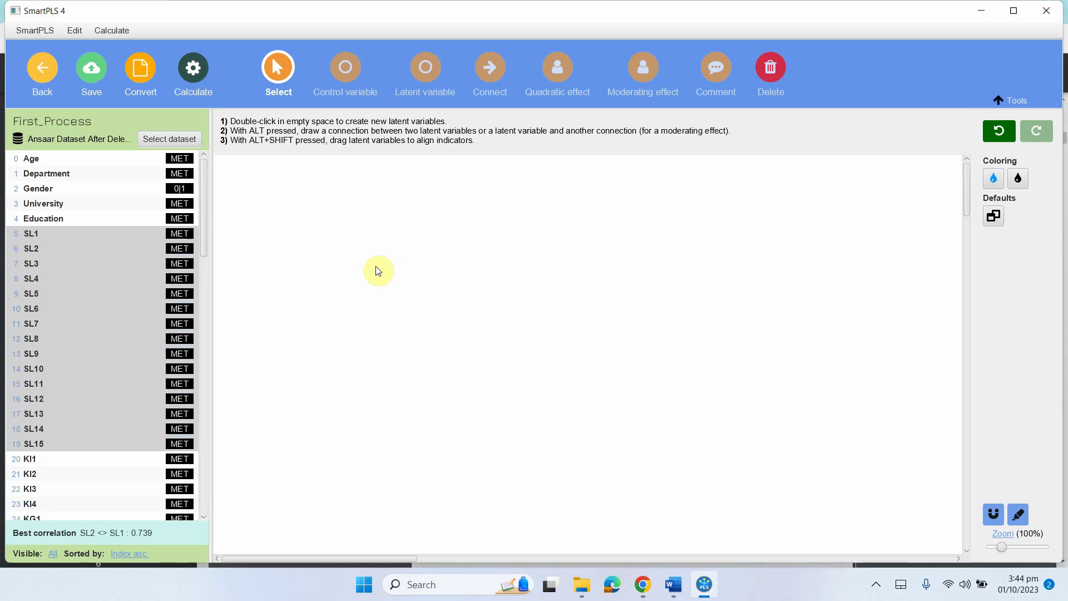
click(377, 269)
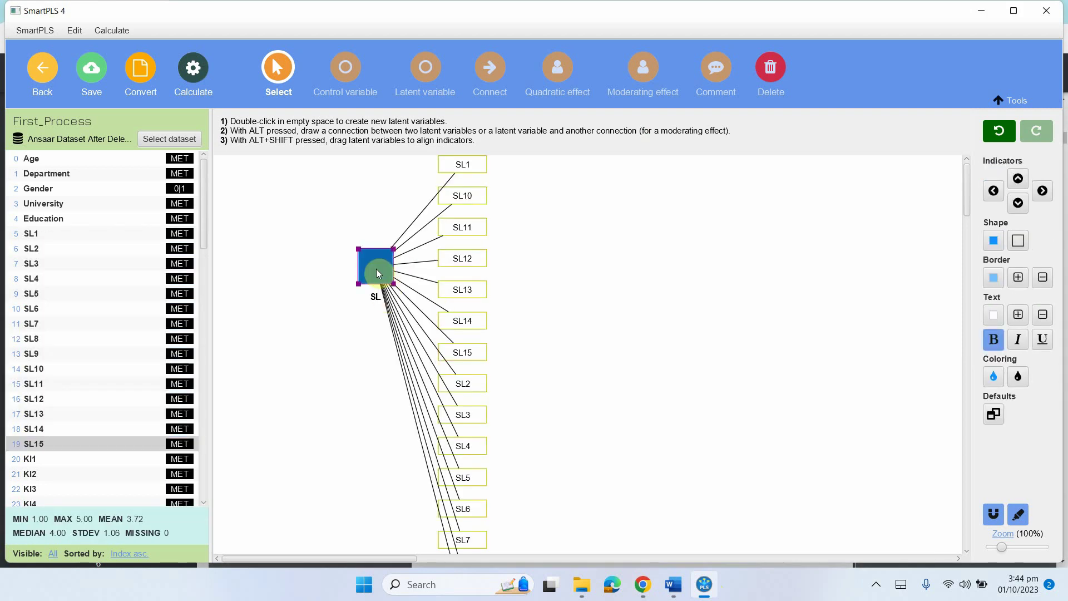
click(376, 267)
drag(373, 275, 342, 332)
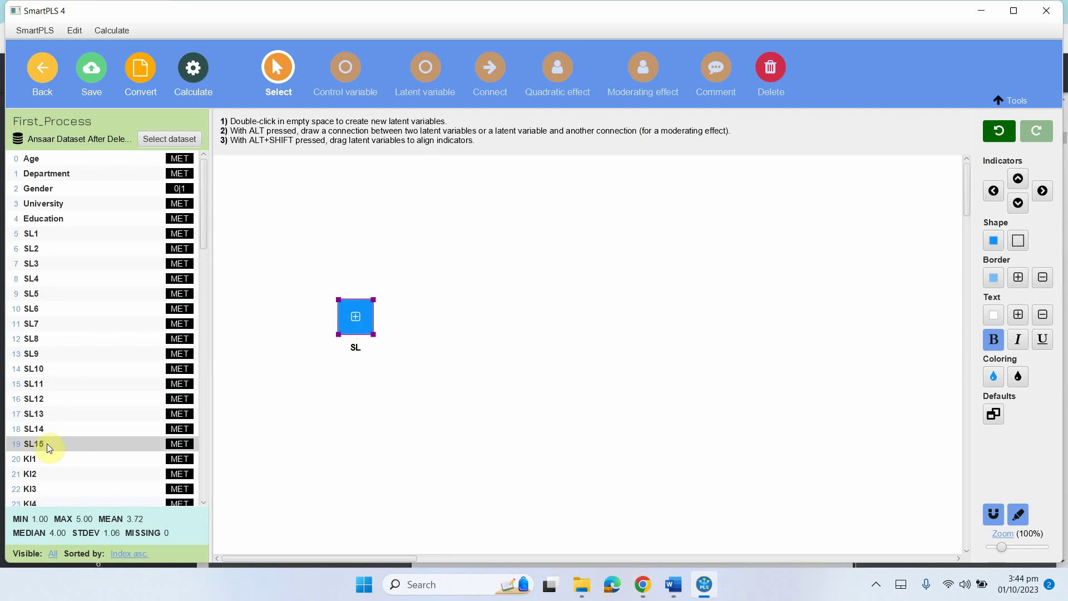
scroll(49, 443, down, 5)
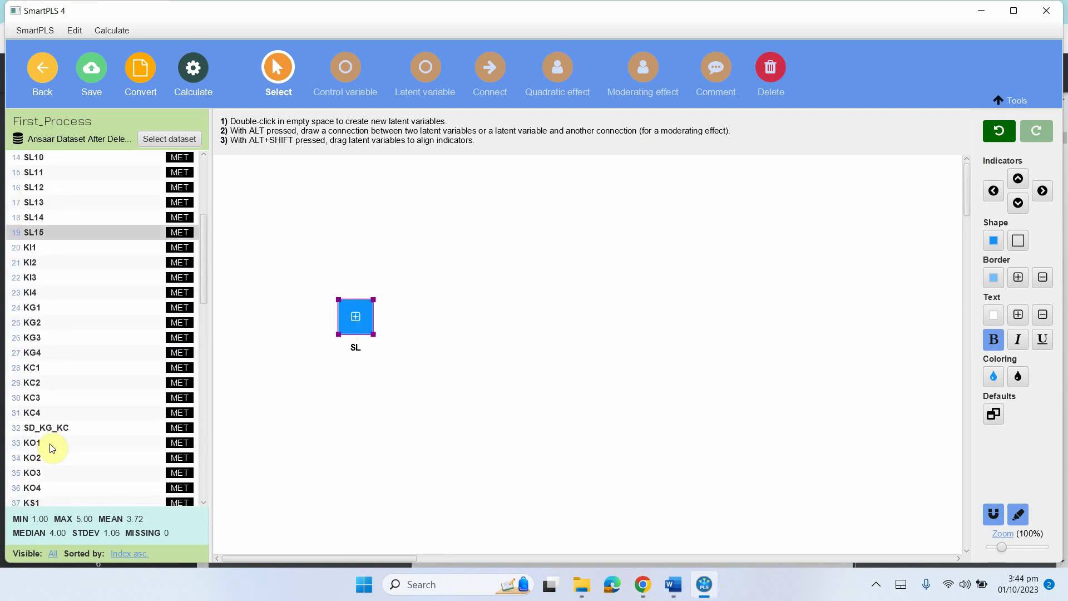
- Add a KI construct built from indicators KI1–KI4
click(44, 251)
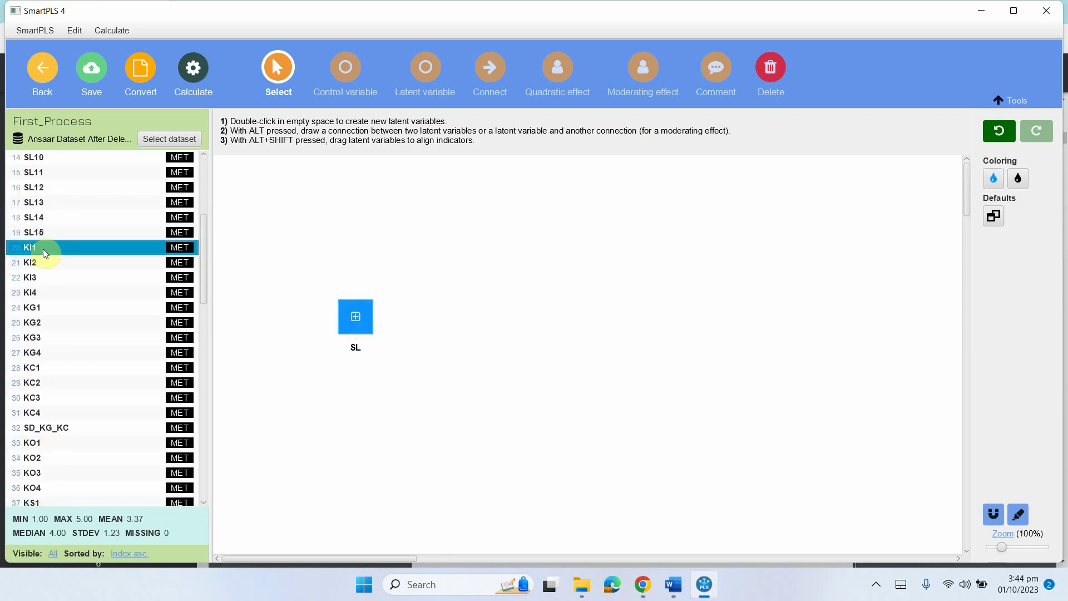
key(shift+Down)
key(shift+Down)
key(shift+Down)
key(shift+Down)
key(shift+Up)
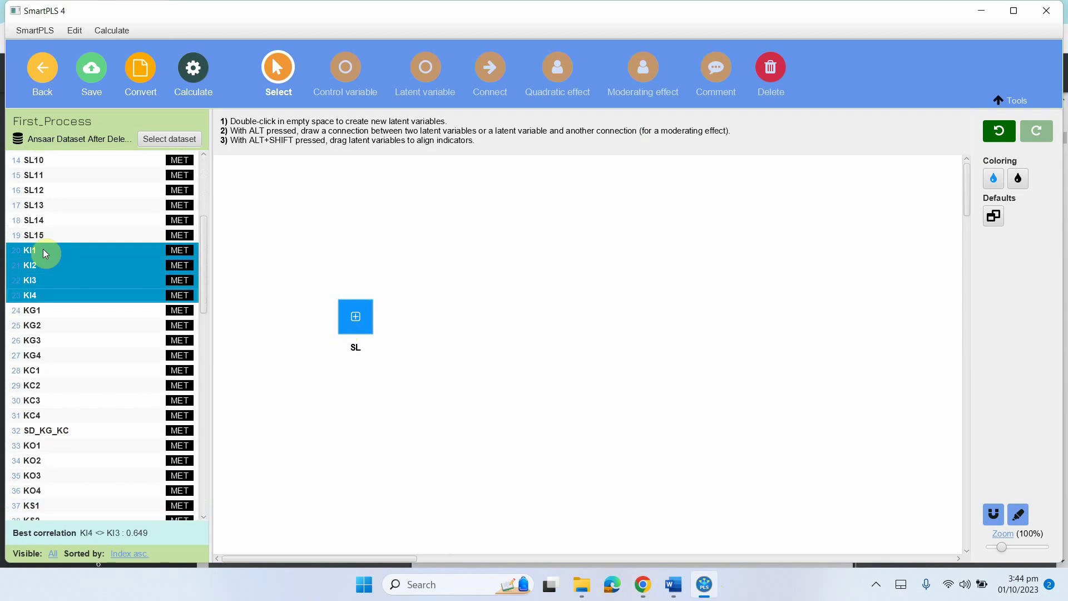
click(479, 232)
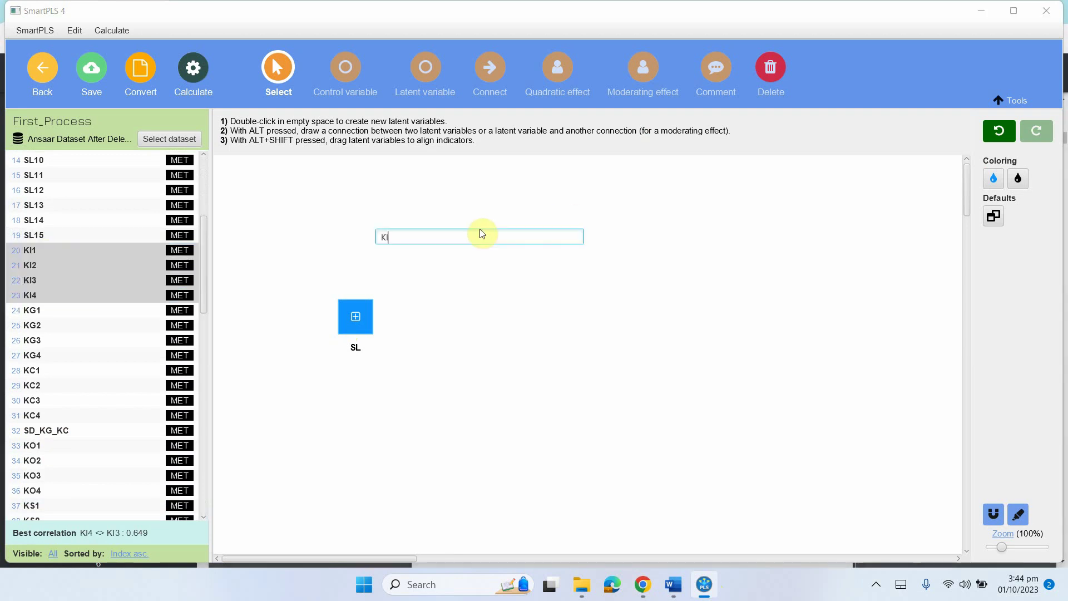
drag(482, 233, 480, 232)
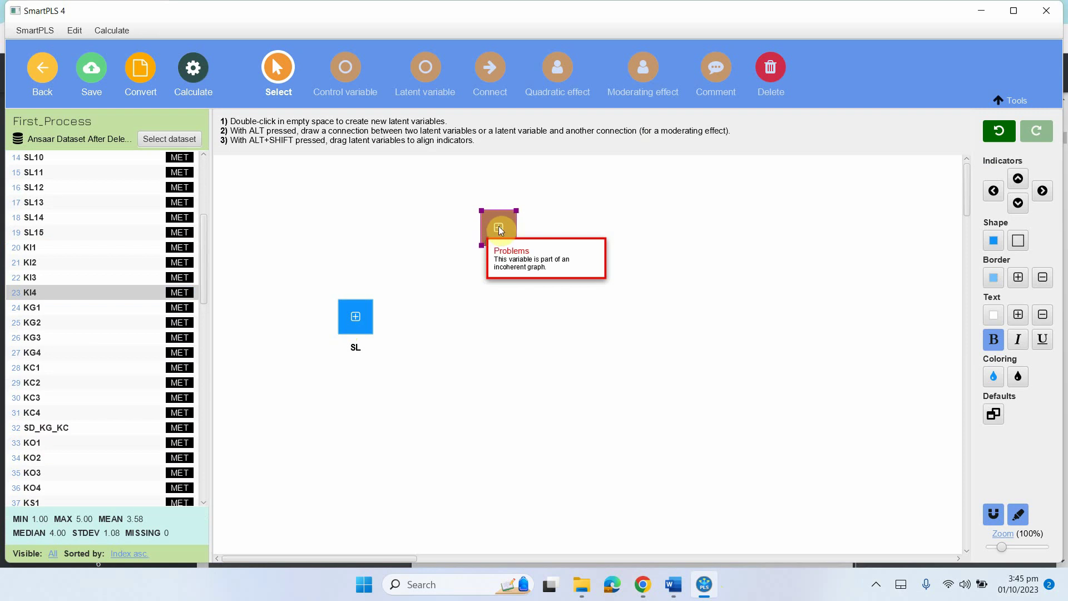
- Add an SCA construct from SCA1–SCA4 with its indicators collapsed
scroll(89, 408, down, 10)
scroll(89, 407, down, 6)
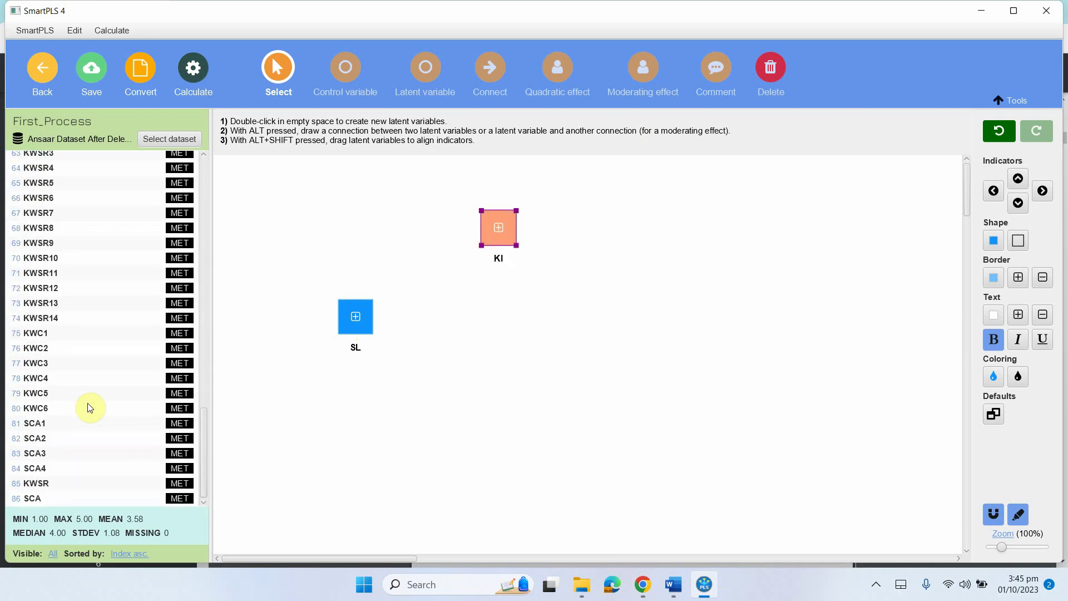
click(66, 421)
key(shift+Down)
key(shift+Down)
key(shift+Down)
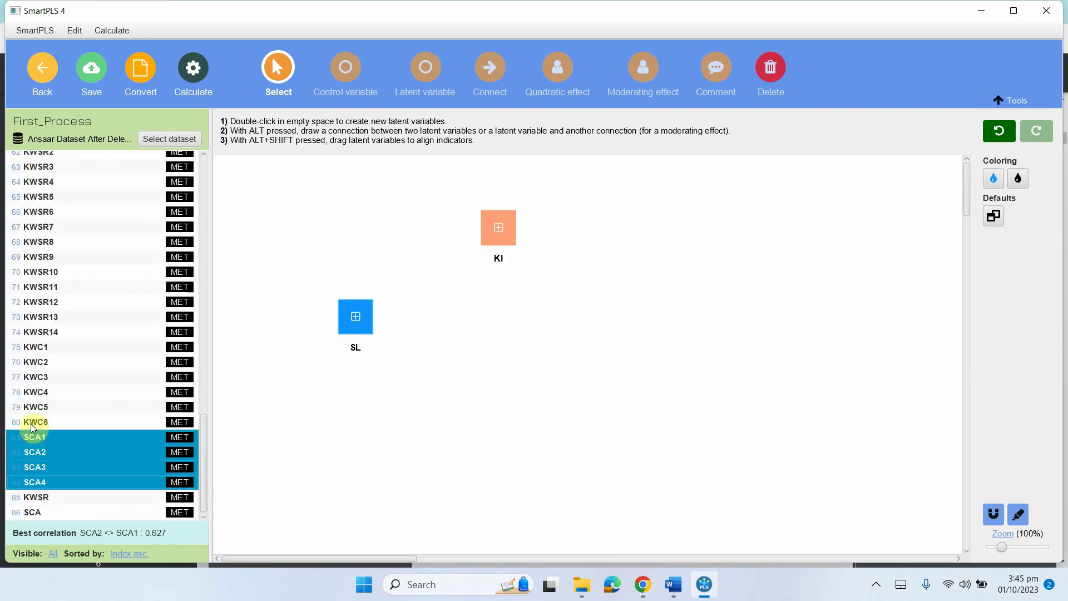
drag(52, 439, 678, 310)
key(Return)
click(678, 310)
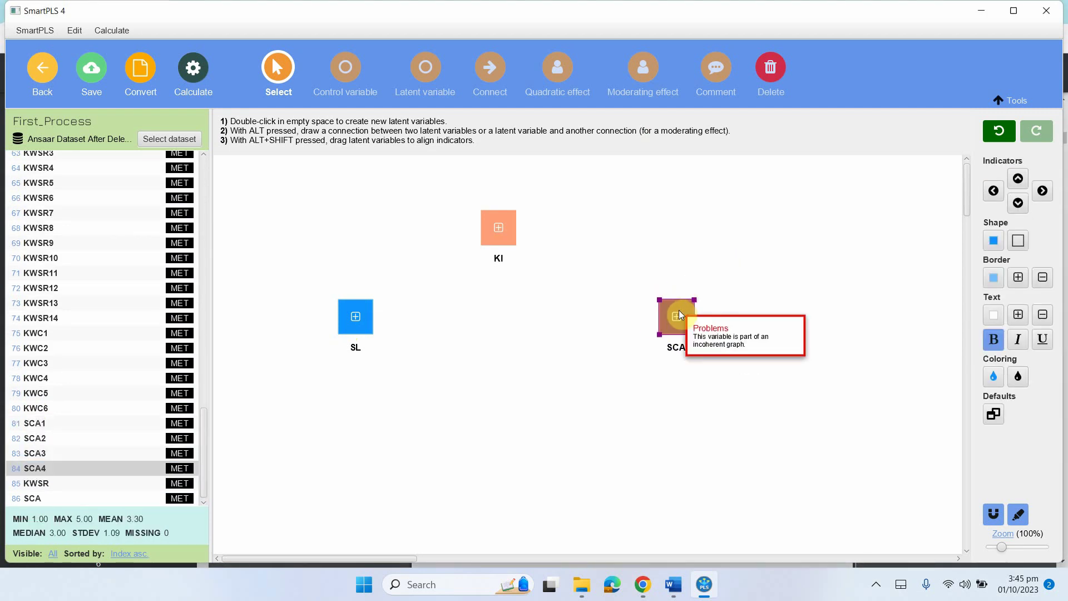
click(499, 82)
- Draw the structural paths between SL, KI and SCA, then nudge KI up-right
mouse_move(366, 329)
mouse_down()
mouse_move(389, 298)
mouse_move(493, 232)
mouse_move(676, 314)
mouse_up()
mouse_move(359, 322)
mouse_down()
mouse_move(513, 331)
mouse_move(627, 308)
mouse_move(673, 319)
mouse_move(672, 331)
mouse_up()
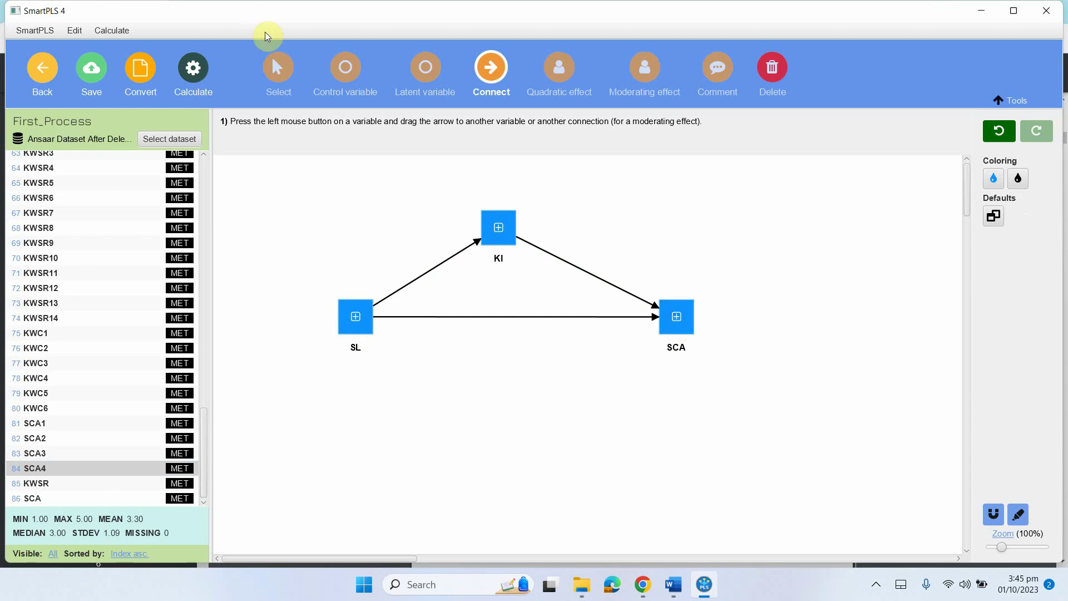
click(277, 67)
click(506, 226)
drag(505, 226, 518, 221)
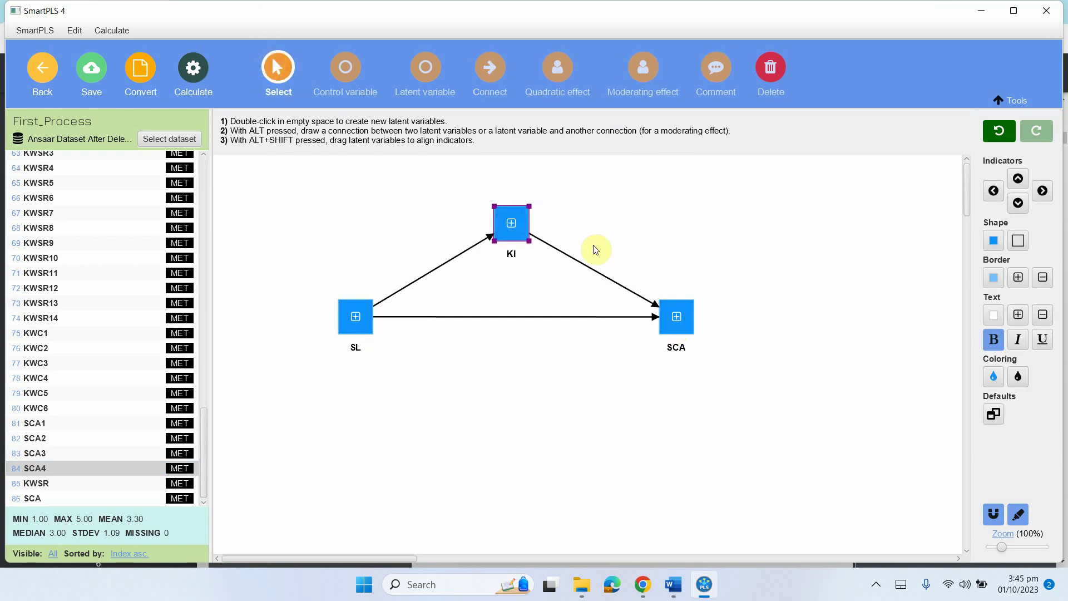
- Check the PROCESS templates PDF, then open the Path analysis settings
click(642, 584)
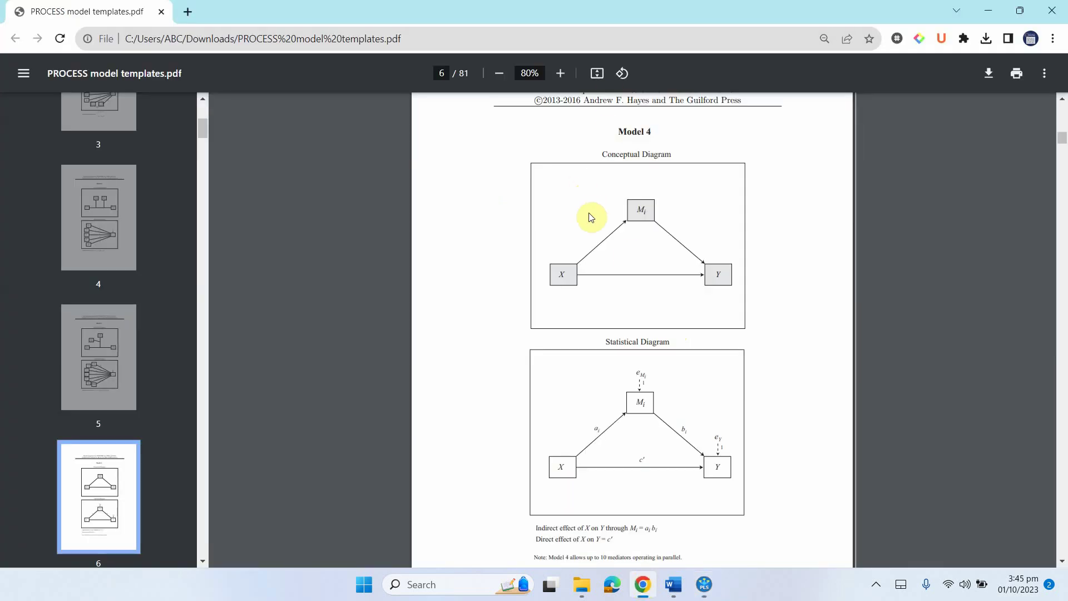
click(703, 583)
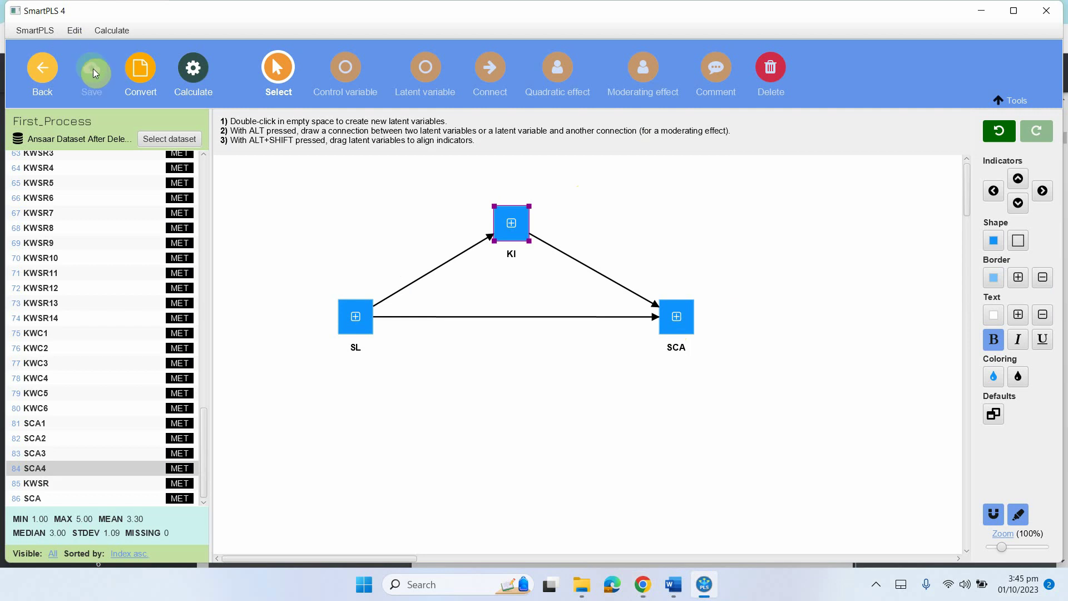
click(193, 67)
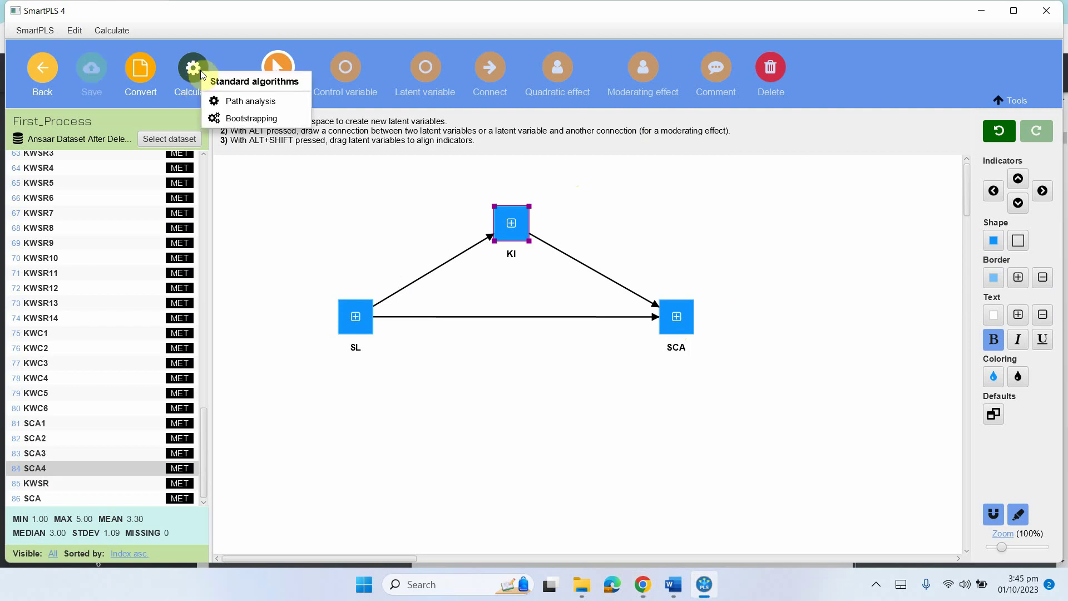
click(280, 104)
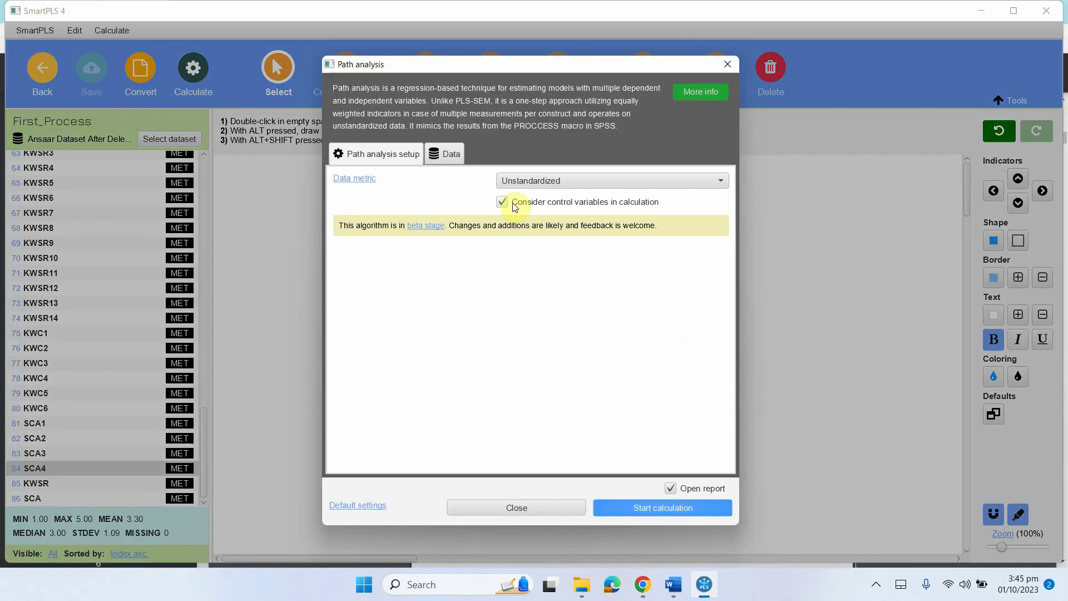
- Run the path analysis with the data metric set to Standardized
click(447, 152)
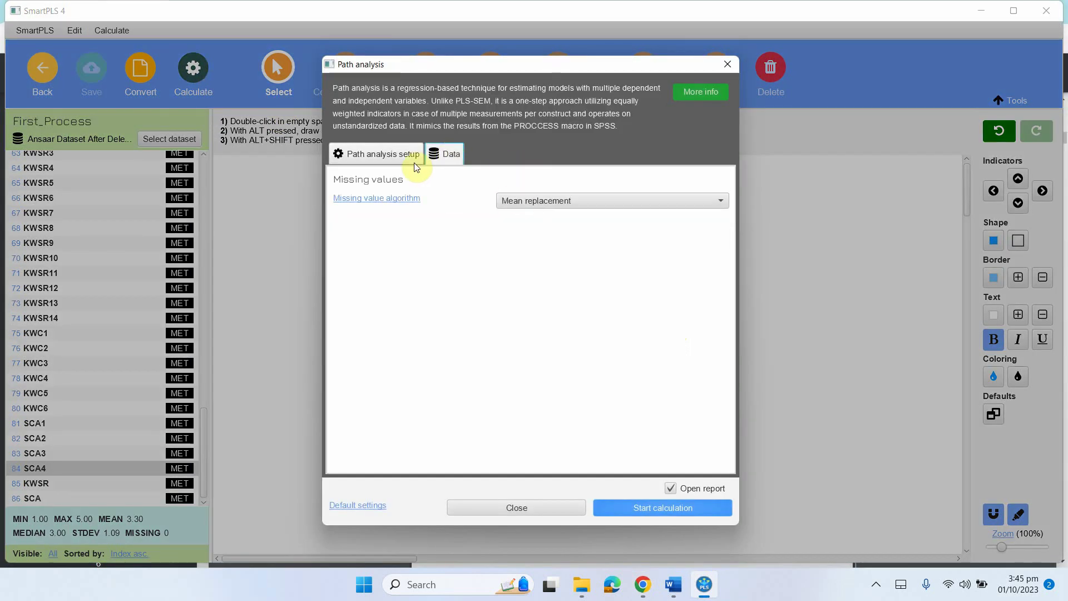
click(388, 158)
click(561, 184)
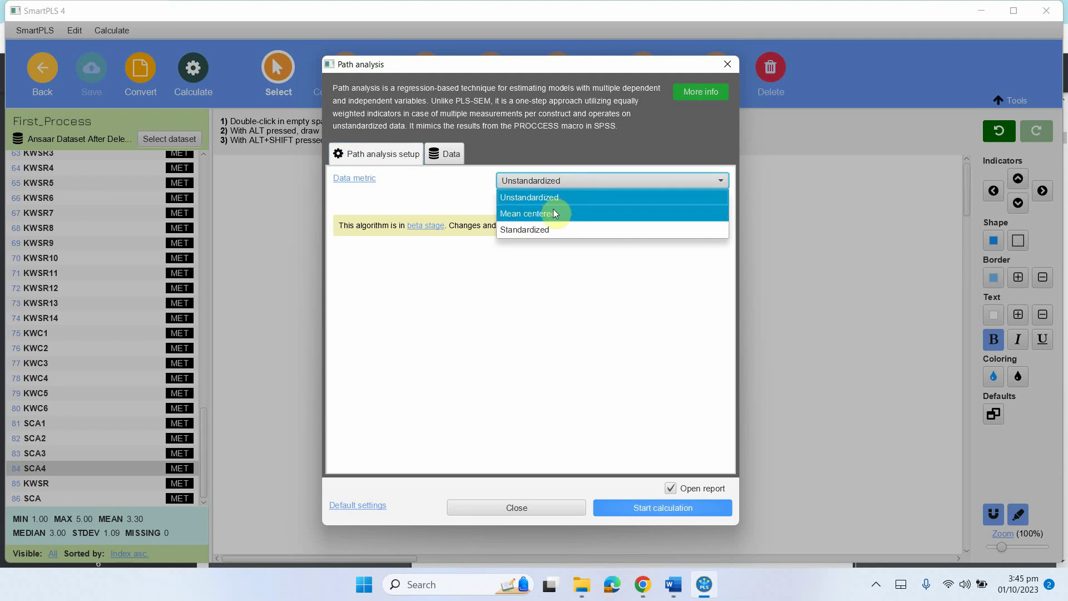
click(554, 231)
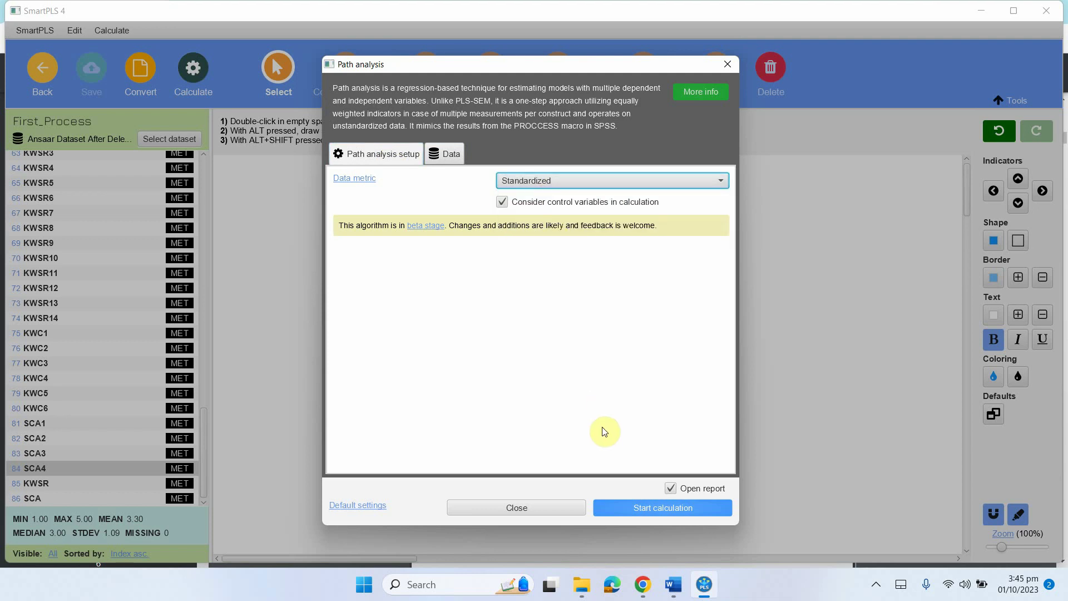
click(670, 508)
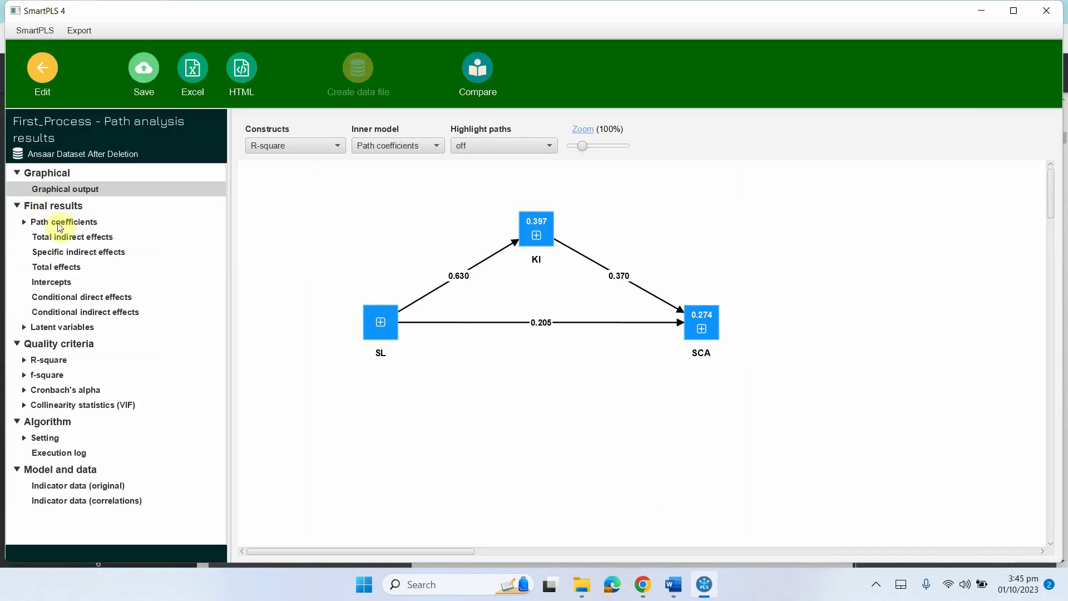
- View the path coefficients table, then the SL → KI → SCA indirect effect of 0.233
click(60, 224)
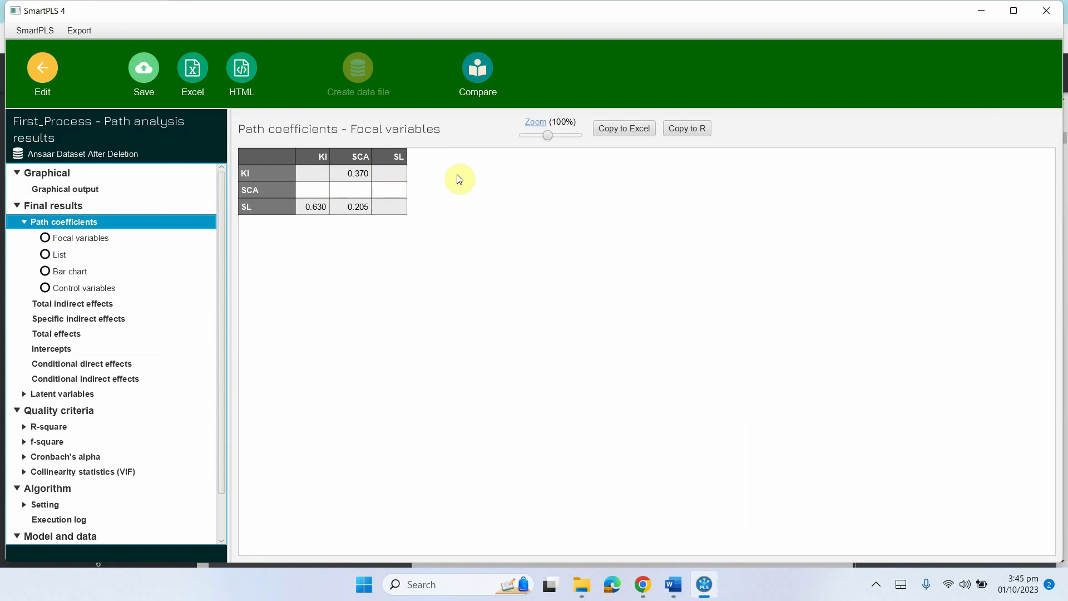
click(95, 320)
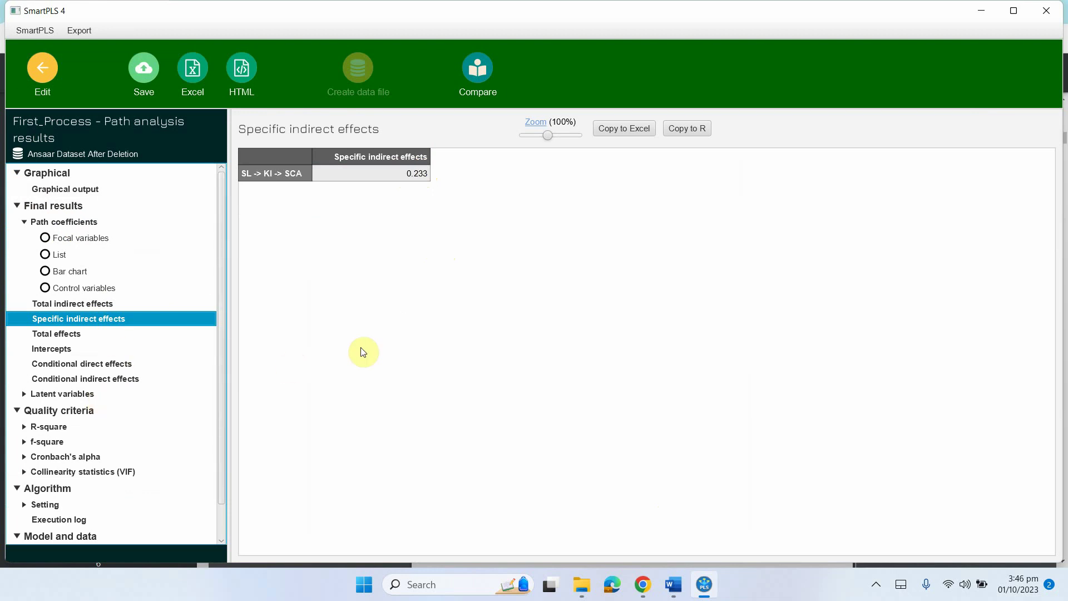
- Bootstrap the model with 10000 subsamples, BCa confidence intervals and a one-tailed test
click(46, 68)
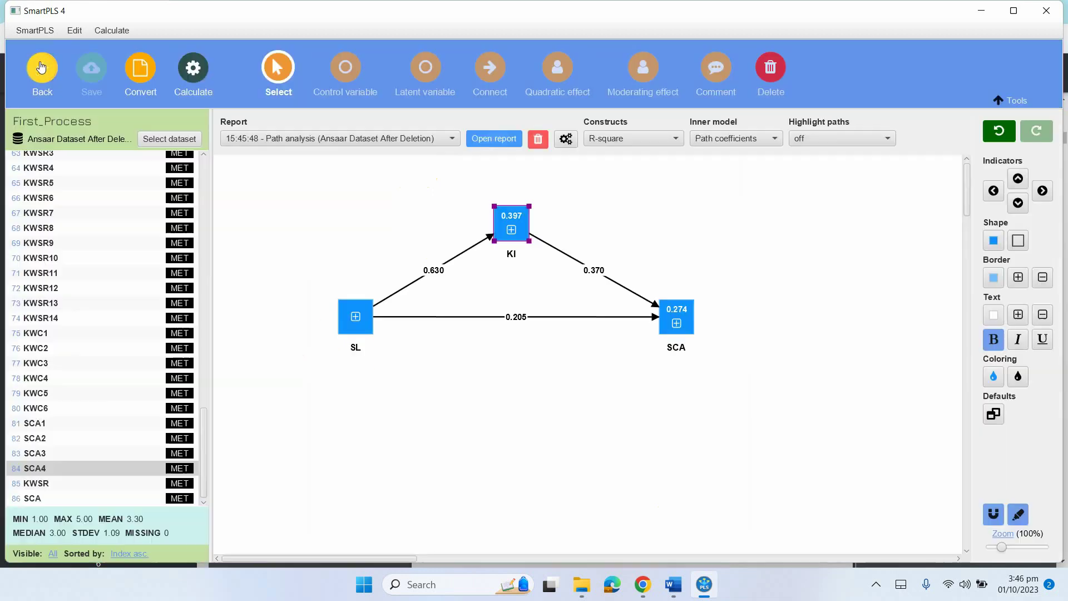
click(193, 67)
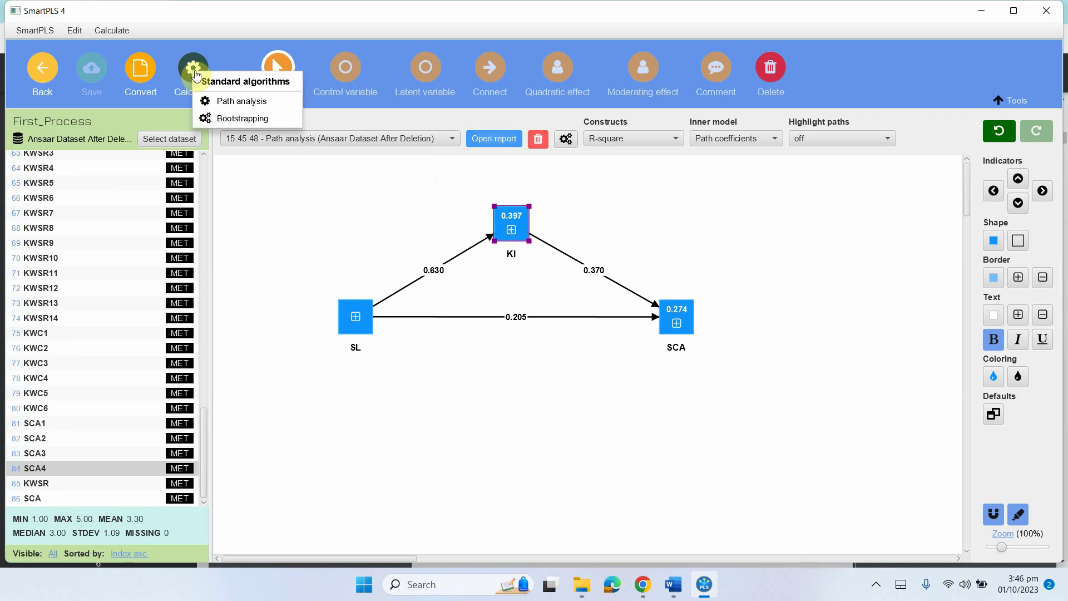
click(257, 118)
double_click(514, 181)
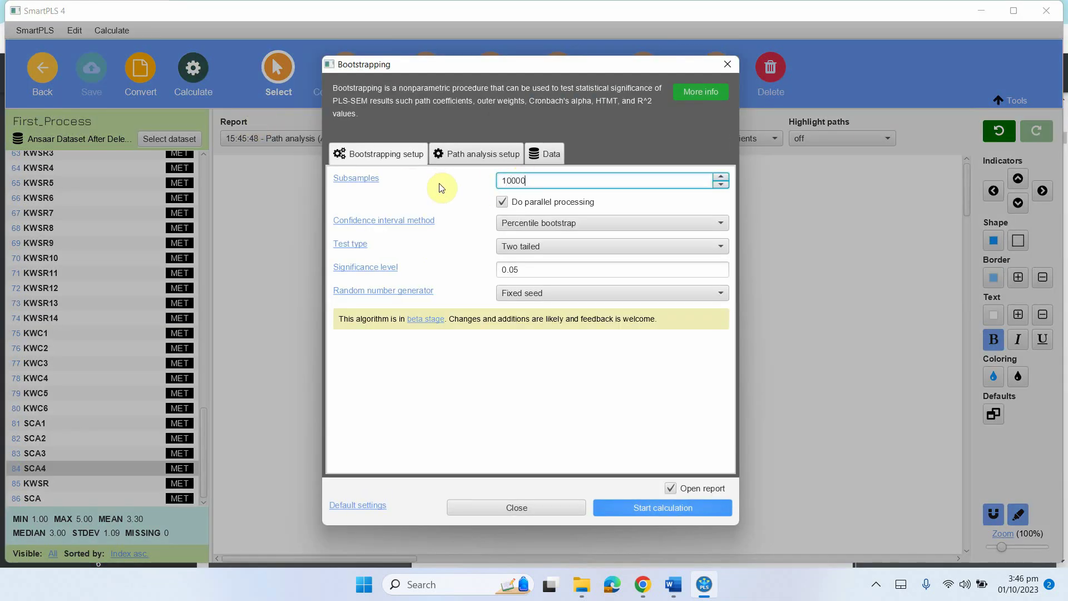
text(10000)
click(590, 221)
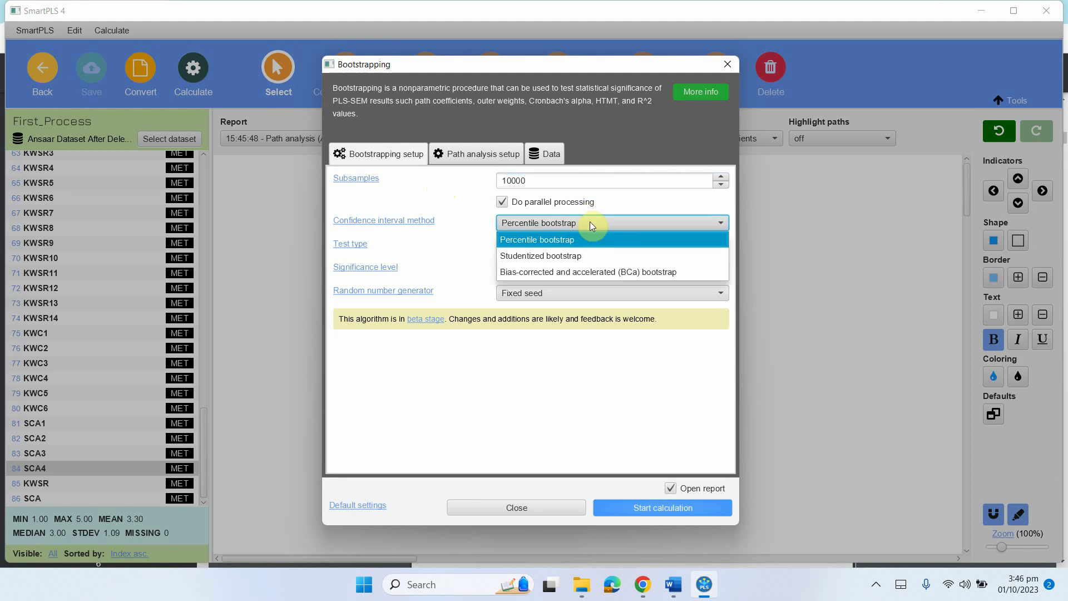
click(523, 272)
click(522, 245)
click(509, 270)
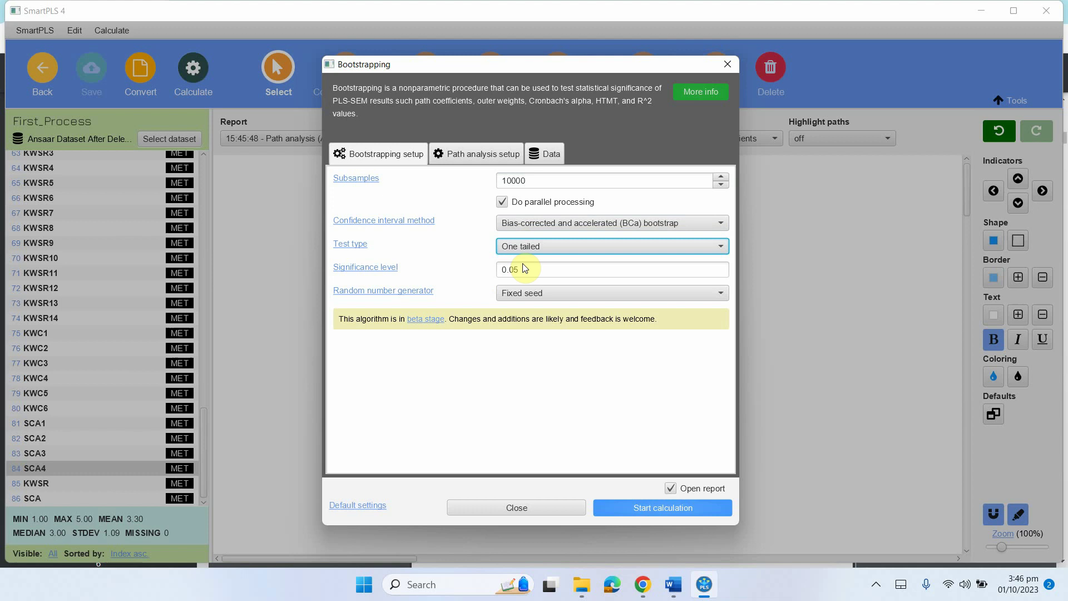
click(476, 155)
click(547, 165)
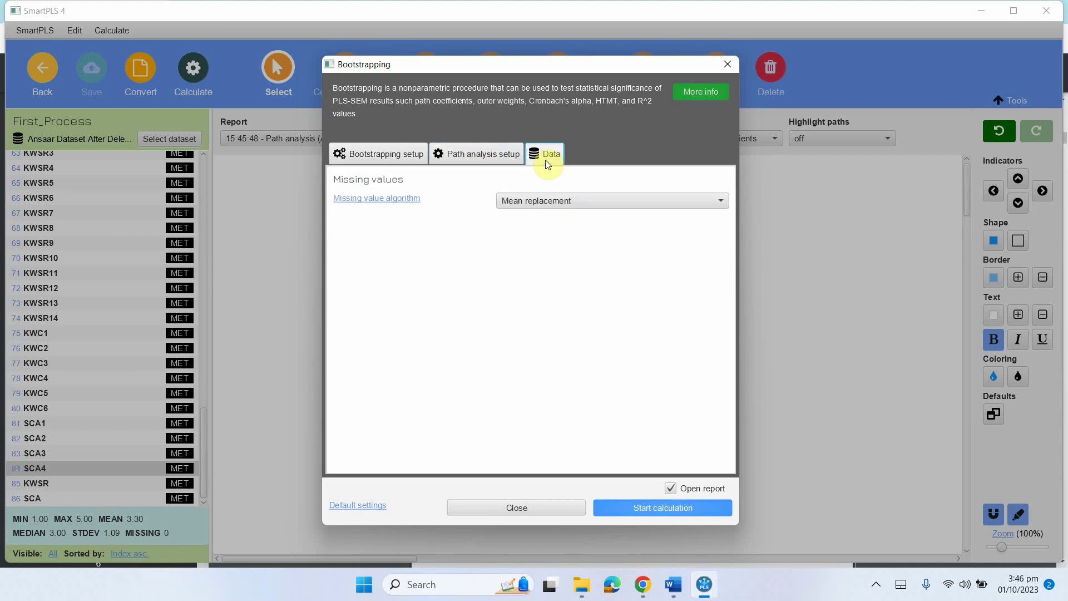
click(632, 501)
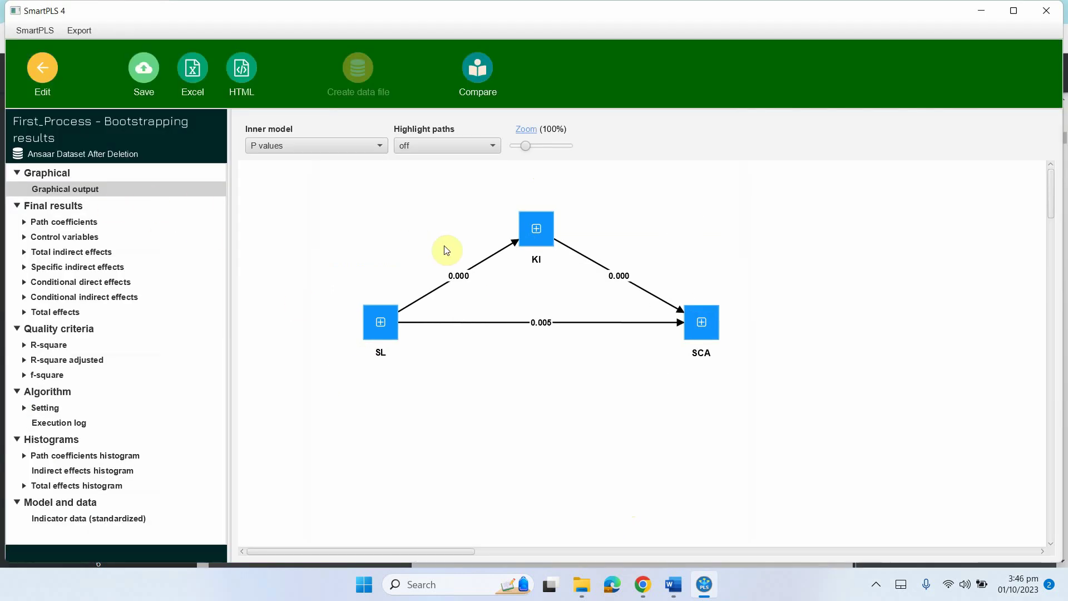
- Label inner-model paths with path coefficients and p values, then view the significance table
click(302, 145)
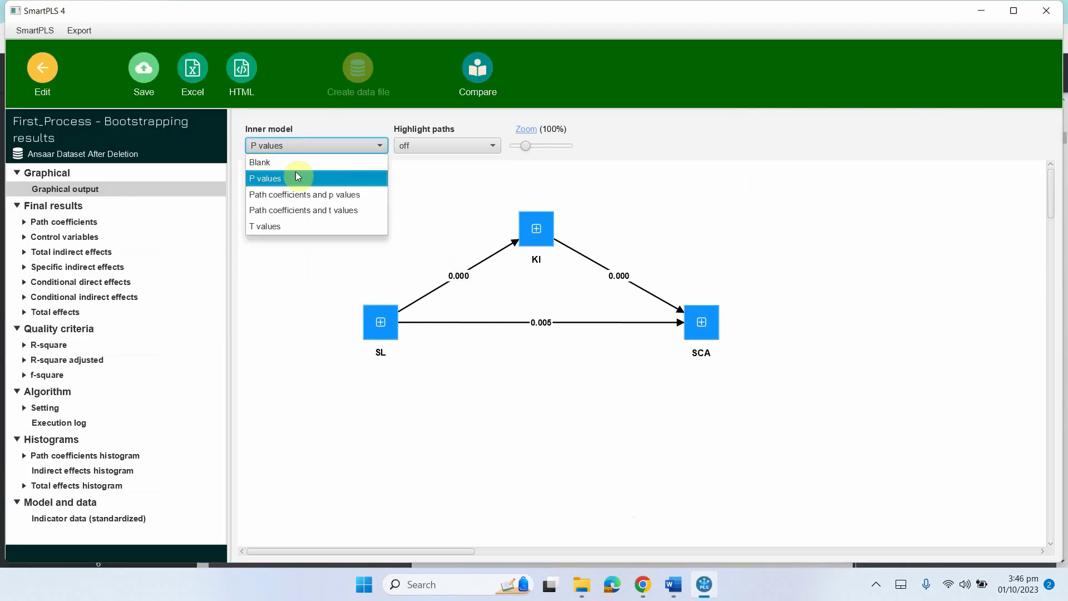
click(296, 199)
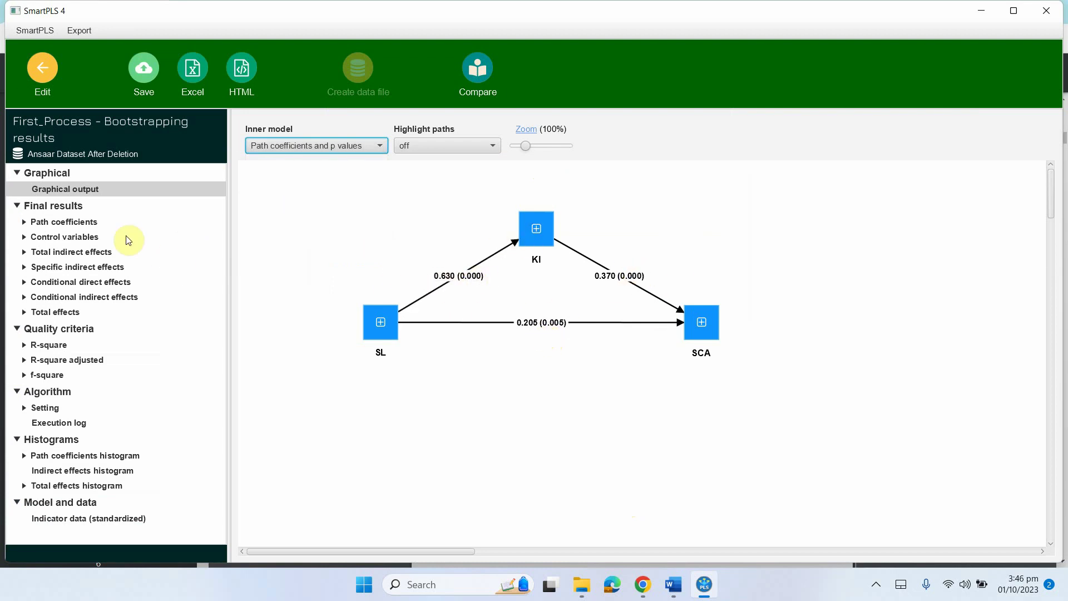
click(64, 221)
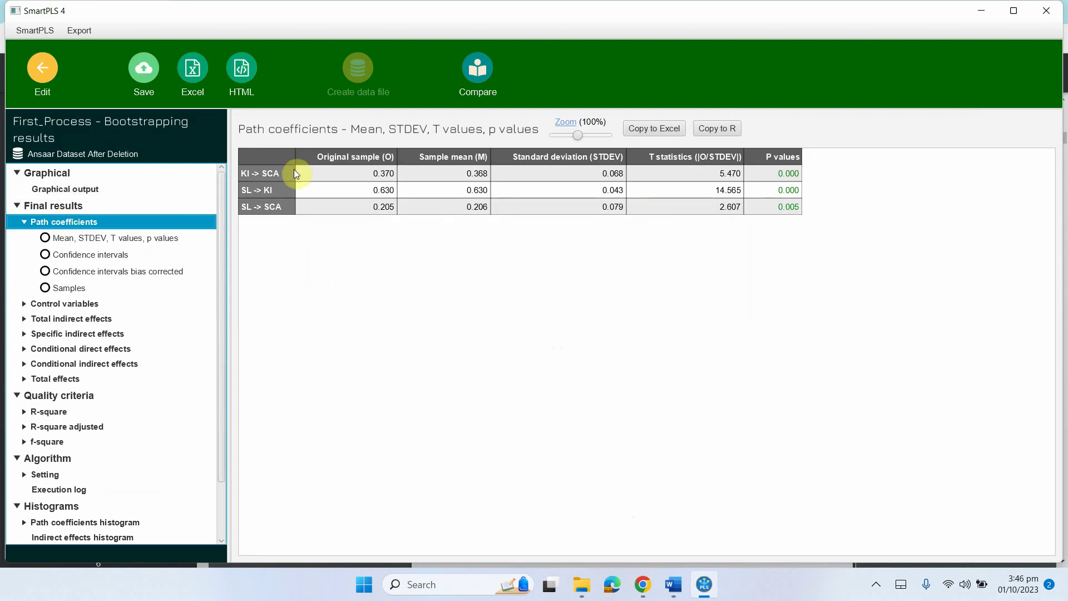
- Inspect the KI → SCA and SL → SCA rows and the indirect effect, then return to the diagram
drag(312, 173, 790, 172)
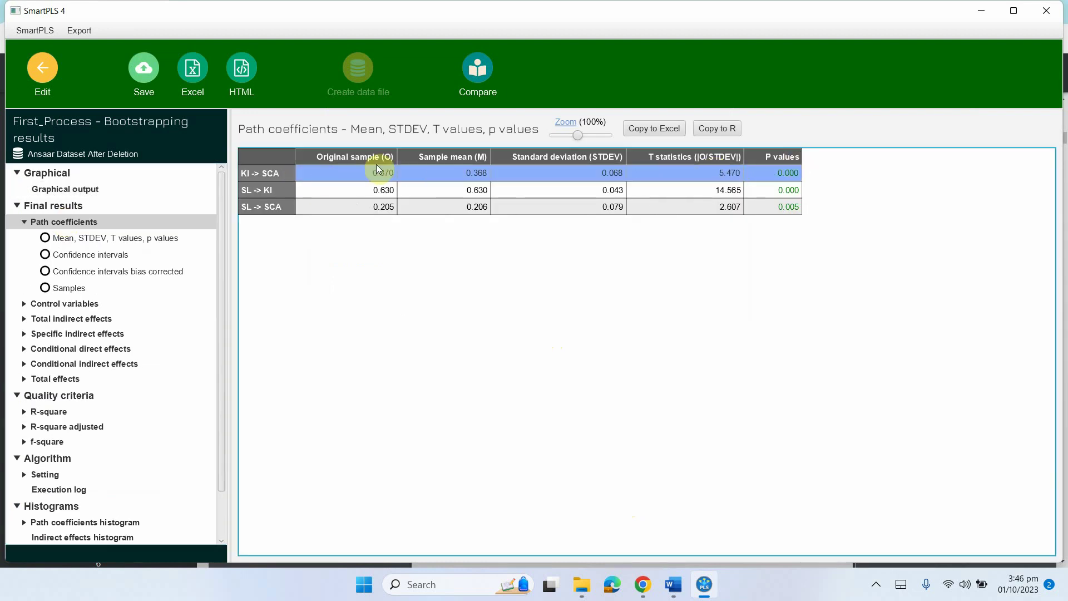
click(365, 203)
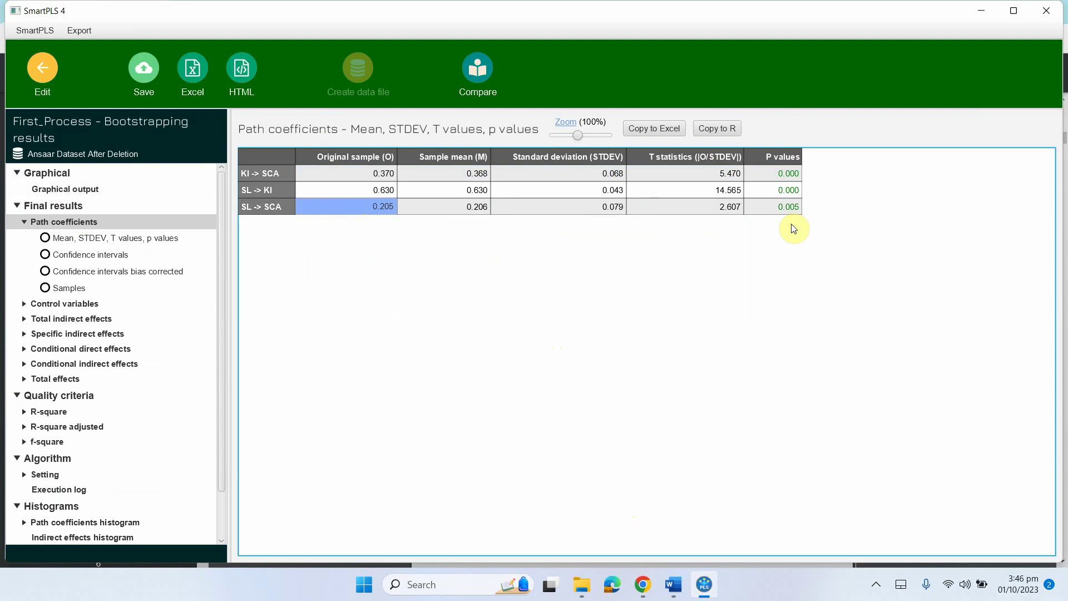
key(shift+Right)
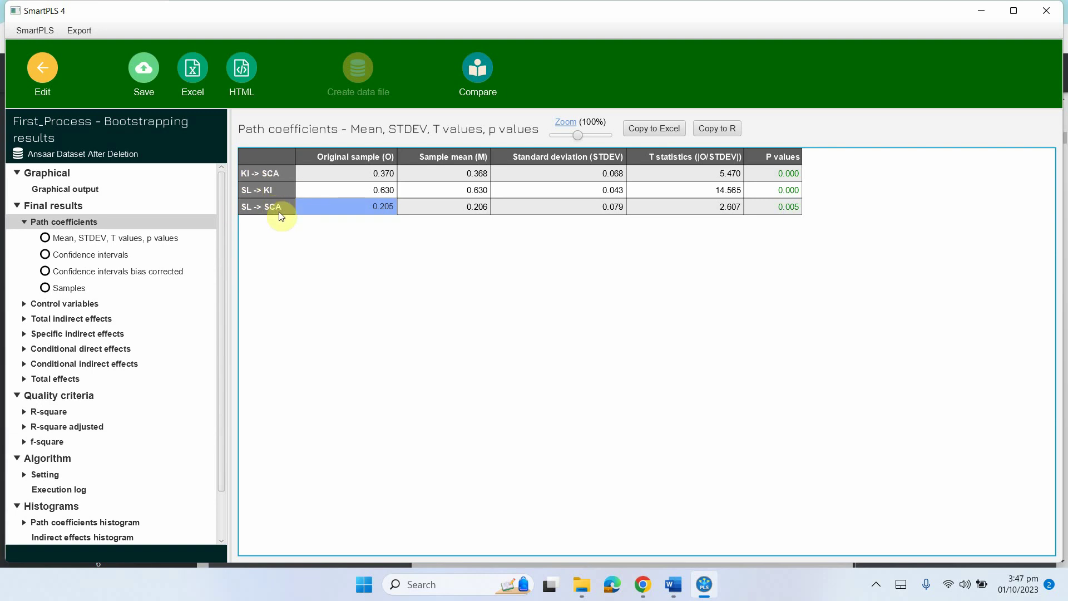
click(56, 334)
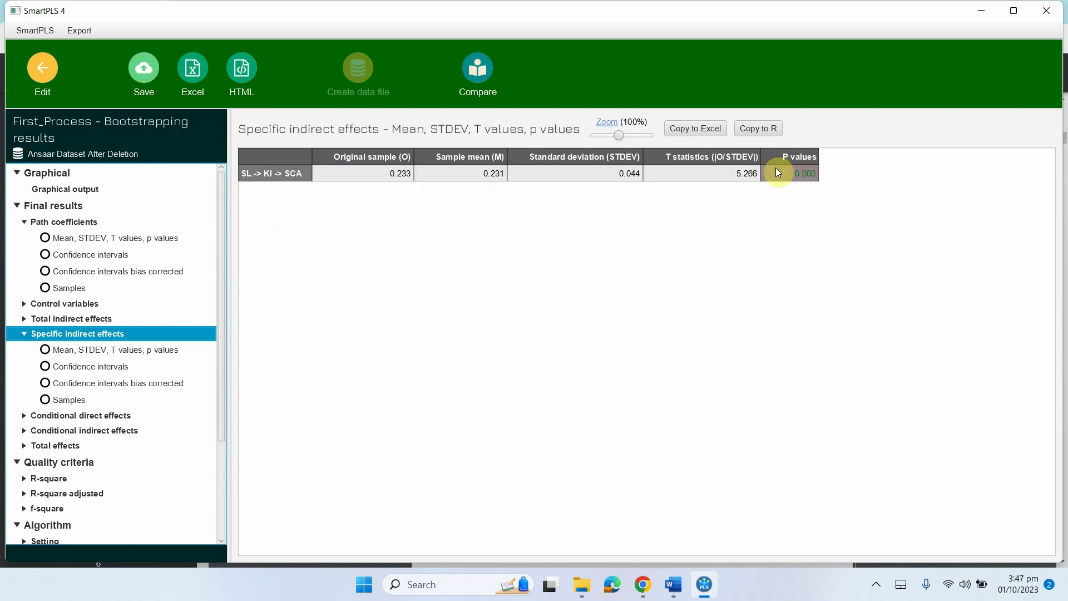
click(72, 191)
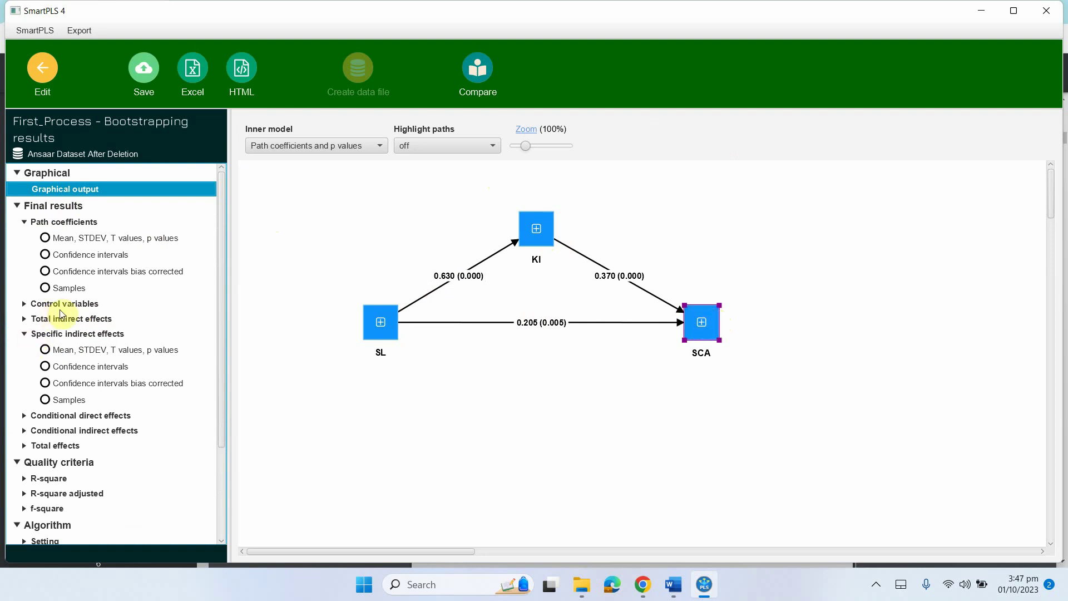
click(76, 332)
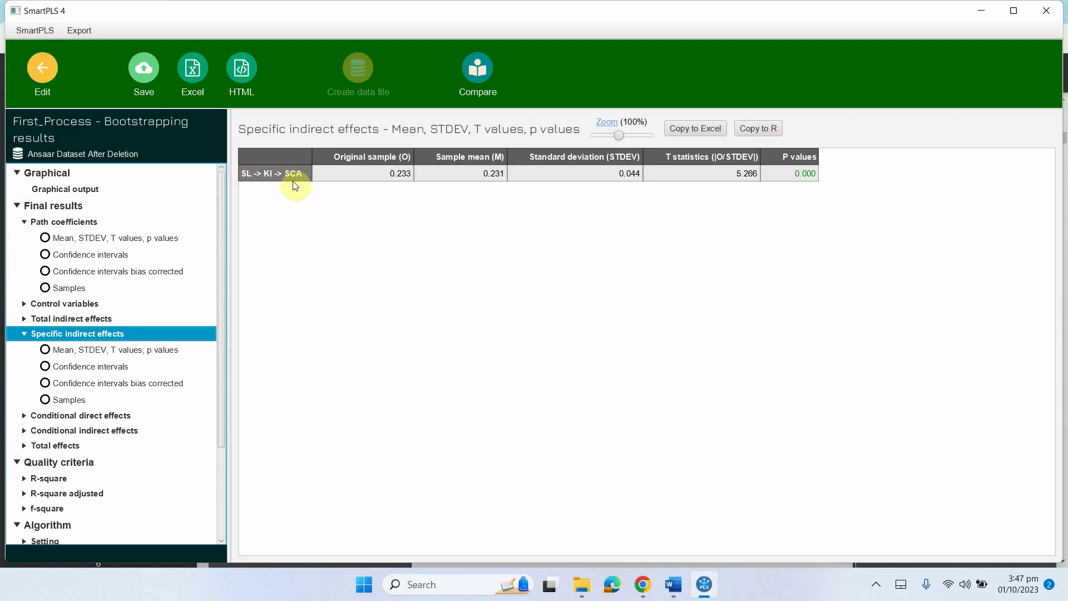
click(75, 223)
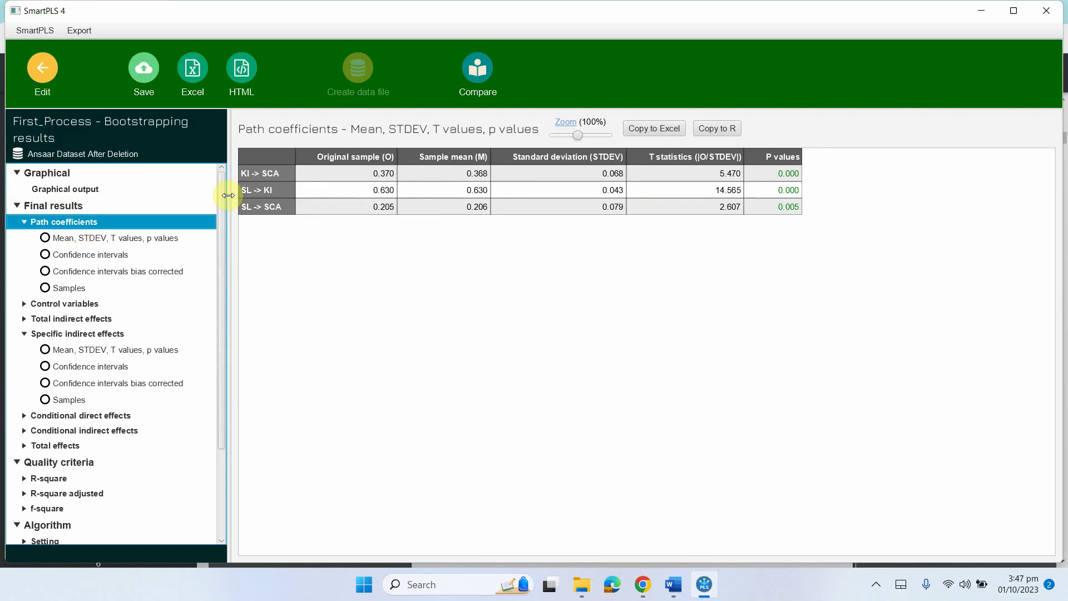
drag(334, 207, 760, 206)
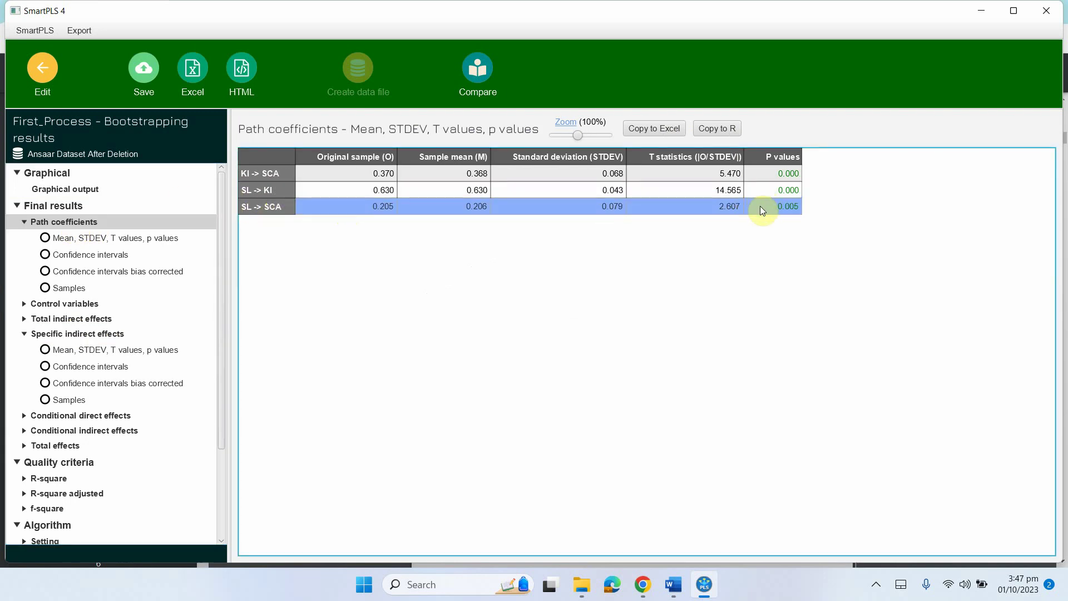
click(76, 189)
click(381, 323)
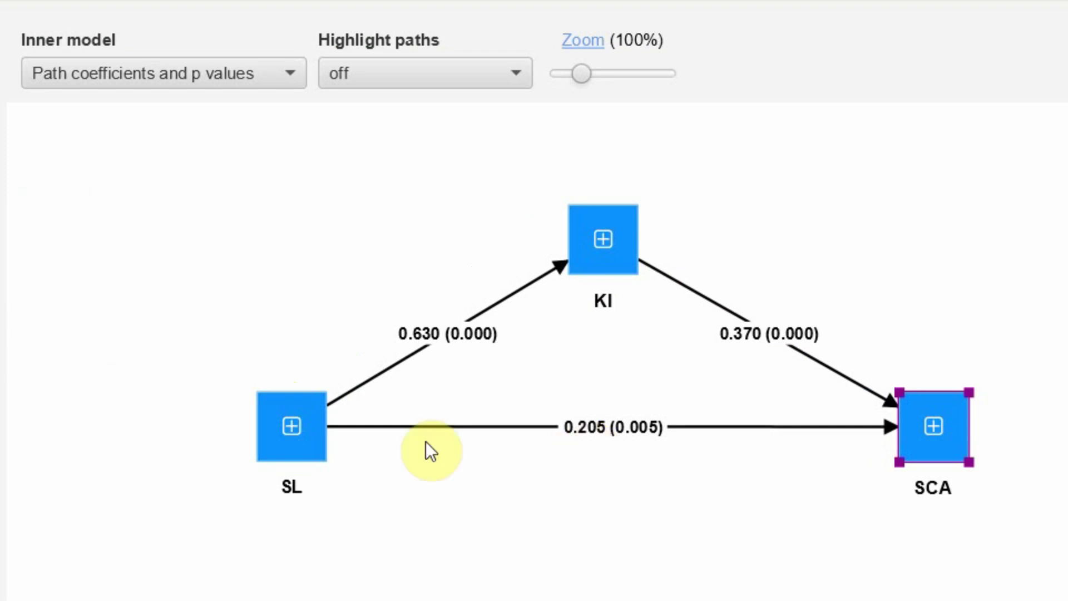
click(292, 437)
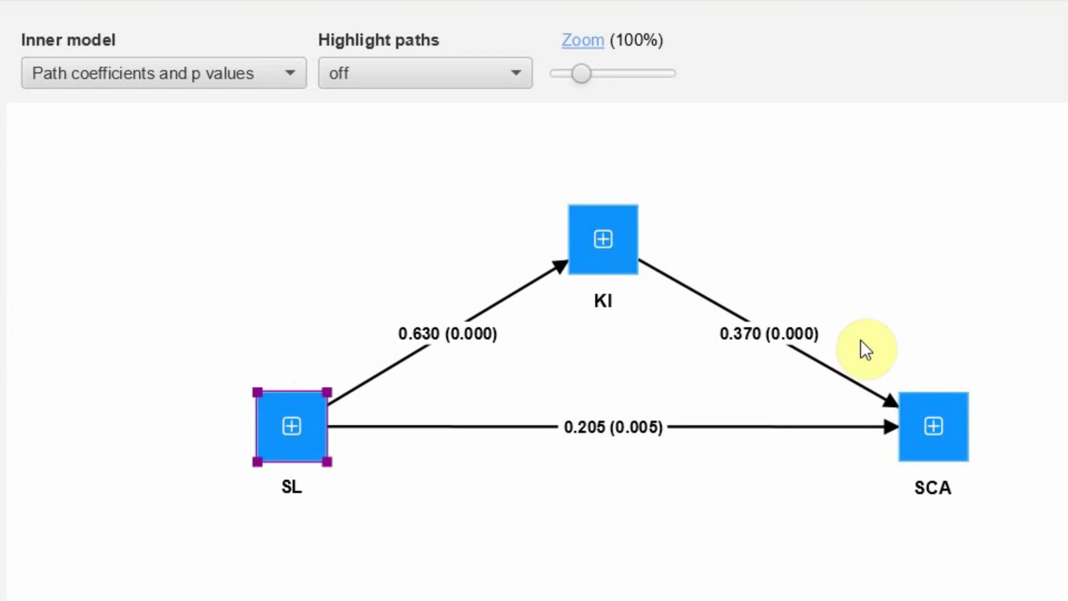
click(949, 426)
click(621, 262)
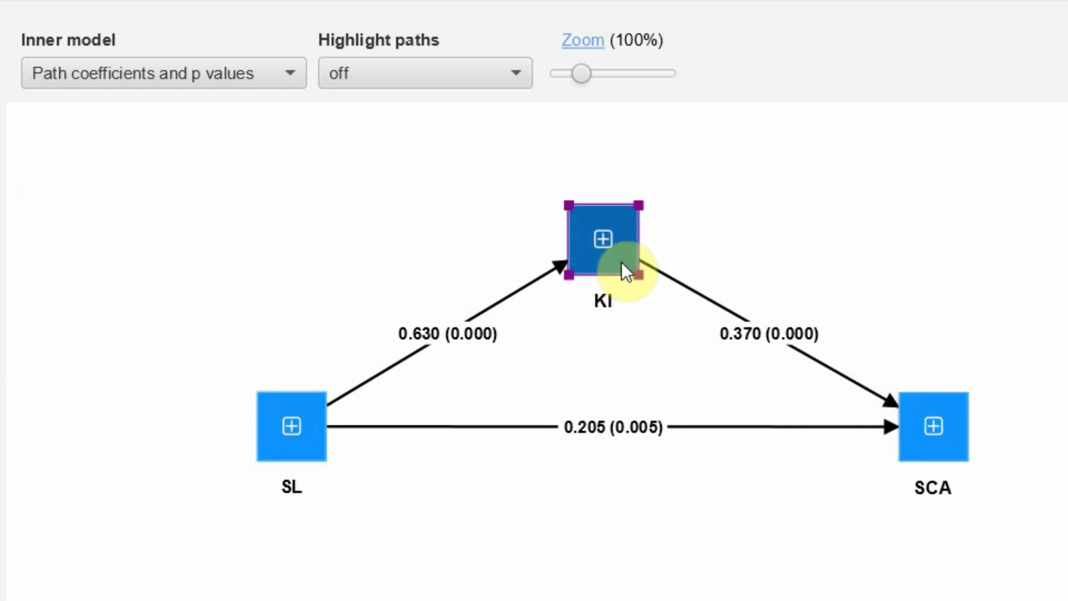
click(426, 520)
click(305, 446)
click(968, 455)
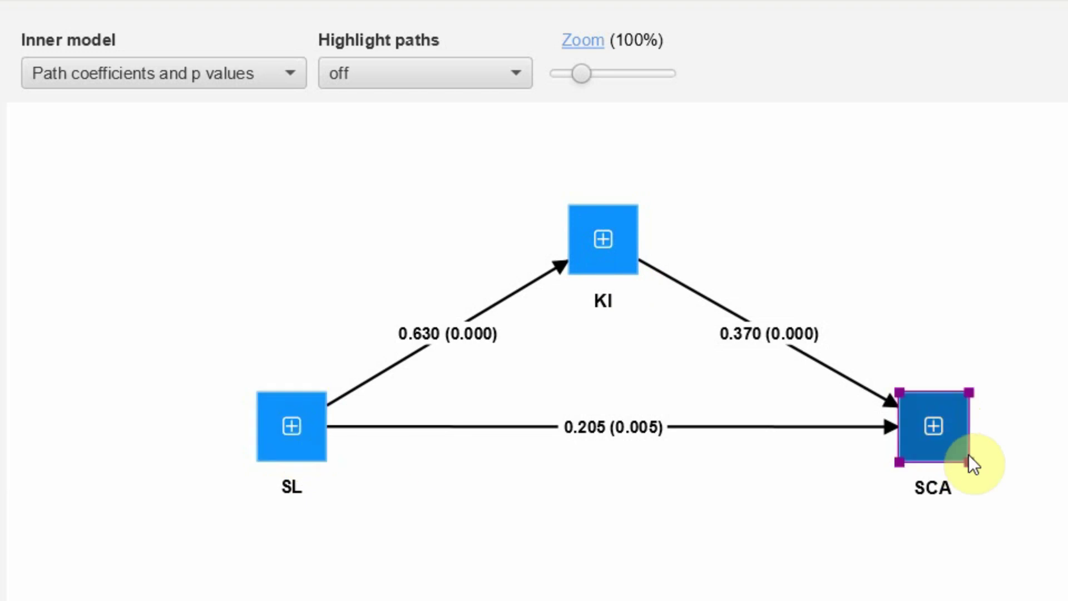
key(Escape)
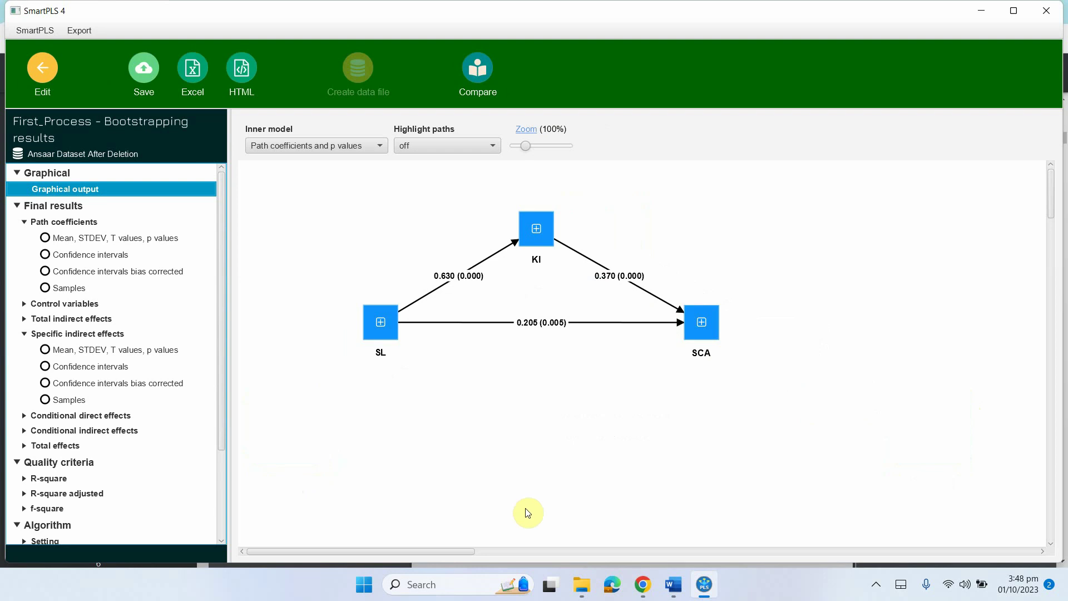
- Scroll the PROCESS templates PDF to the Model 6 serial mediation pages
click(643, 584)
scroll(558, 332, up, 5)
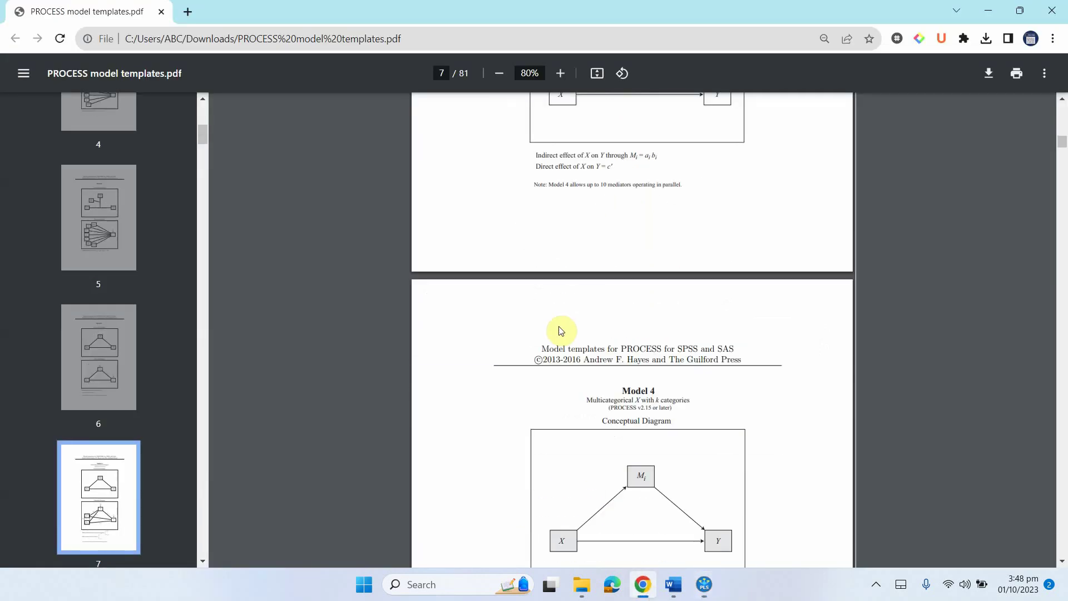
scroll(560, 331, up, 20)
scroll(560, 330, down, 20)
scroll(560, 331, down, 20)
scroll(560, 331, down, 1)
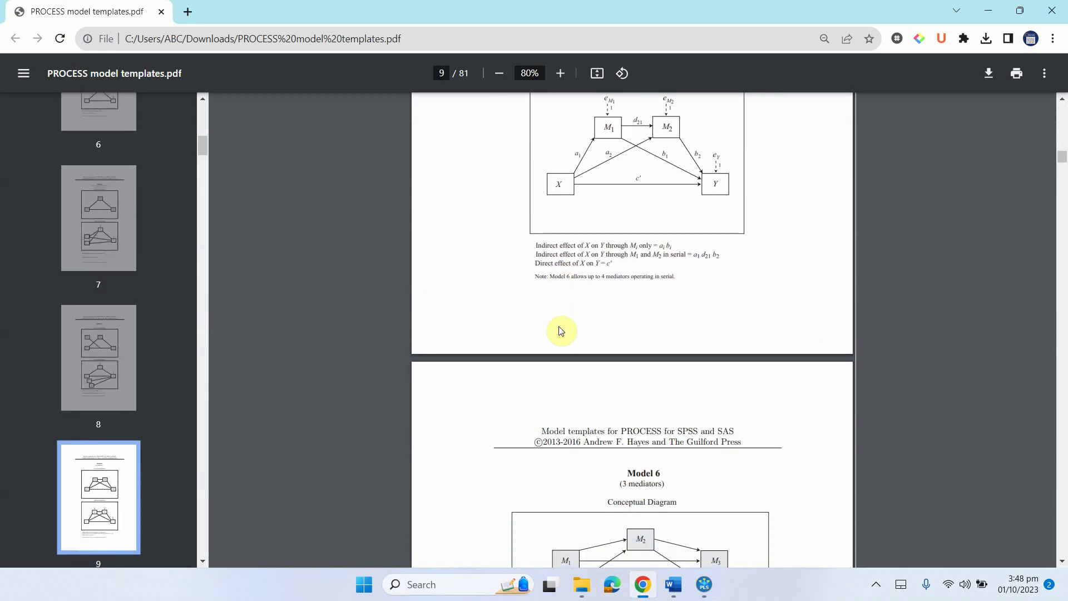